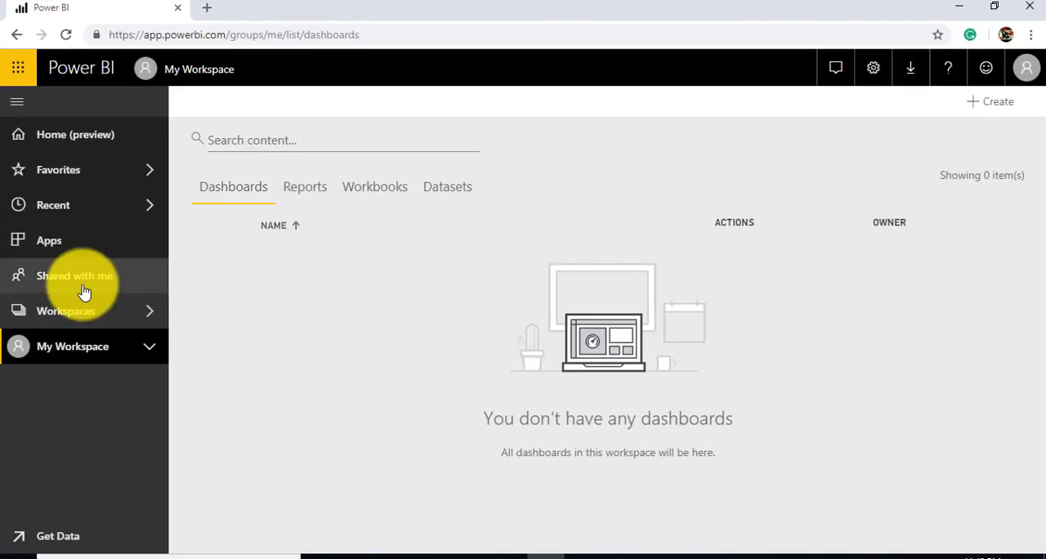
{"action": "left_click", "coordinate": [152, 352]}
{"action": "left_click", "coordinate": [152, 352]}
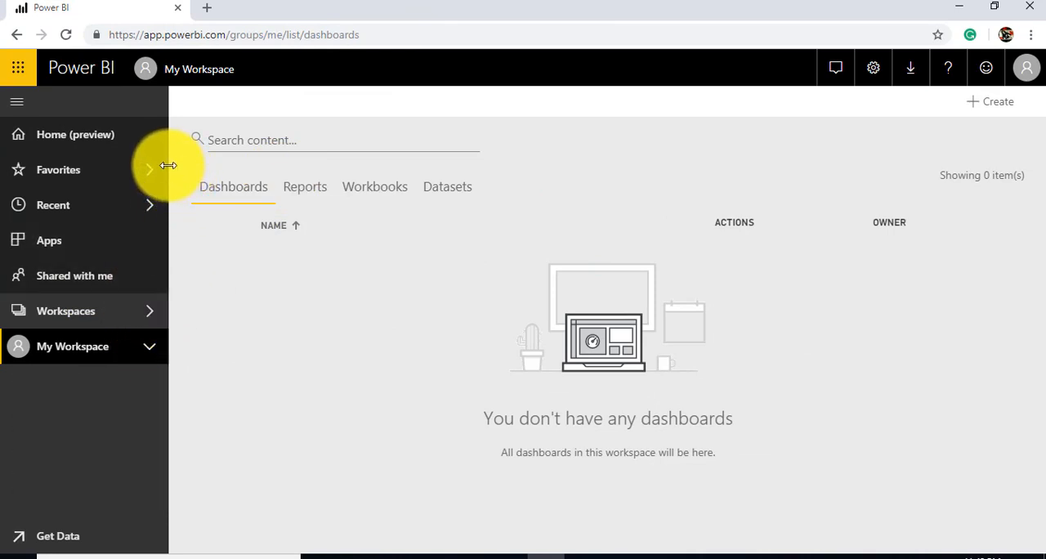
{"action": "left_click_drag", "start_coordinate": [167, 164], "coordinate": [153, 170]}
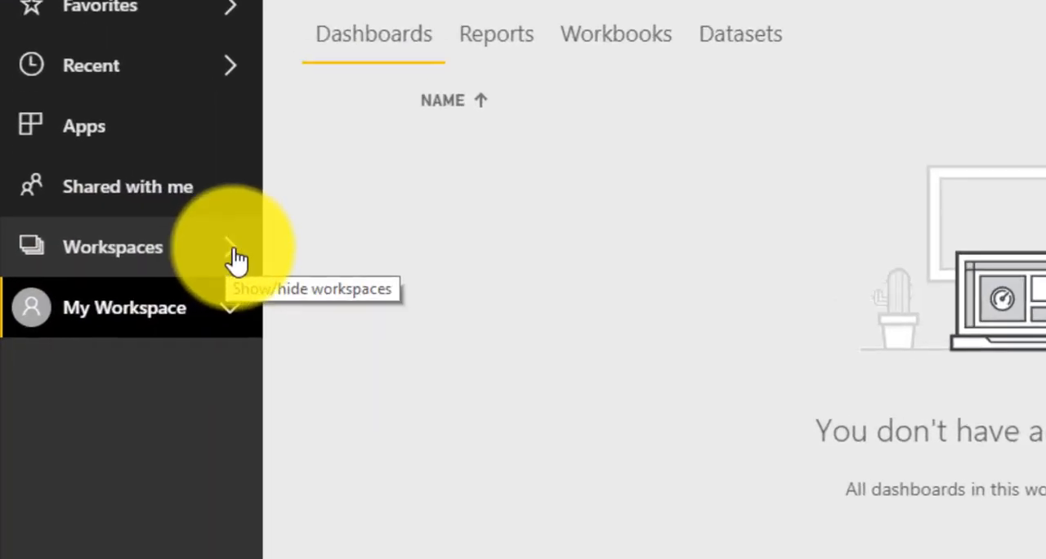
Try to create an app workspace and decline the Power BI Pro upgrade offer
{"action": "left_click", "coordinate": [234, 258]}
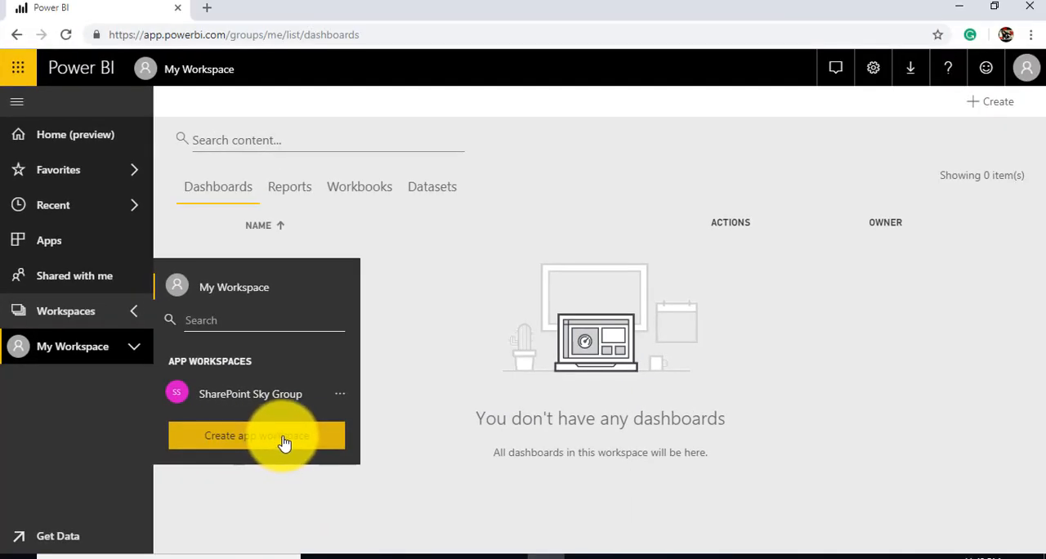
{"action": "left_click", "coordinate": [282, 445]}
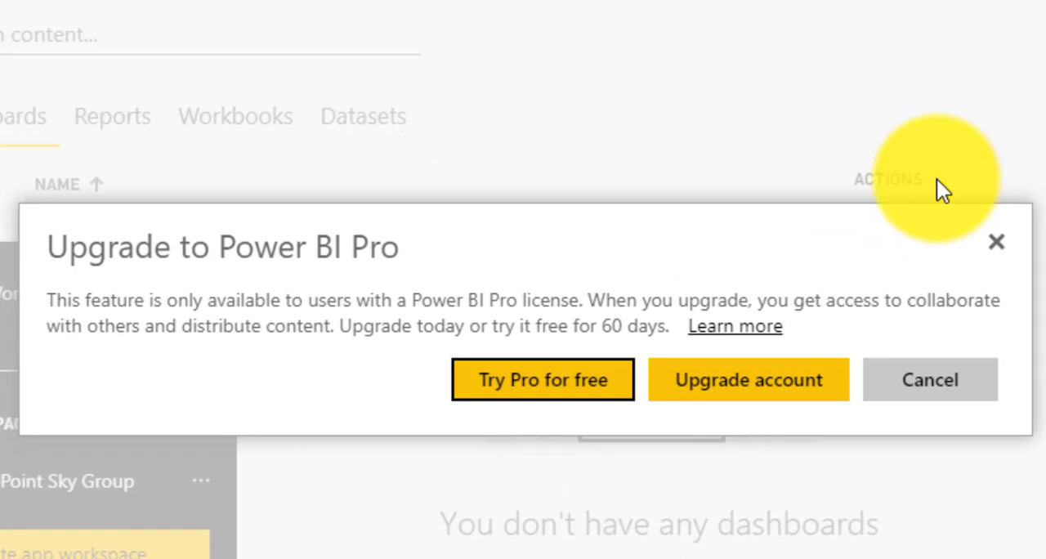
{"action": "triple_click", "coordinate": [741, 251]}
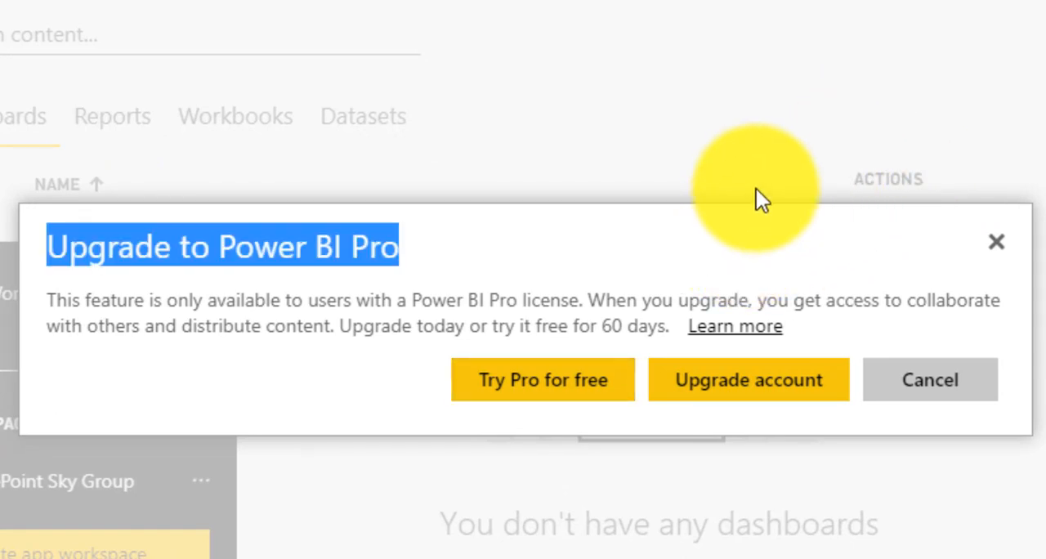
{"action": "left_click", "coordinate": [899, 242]}
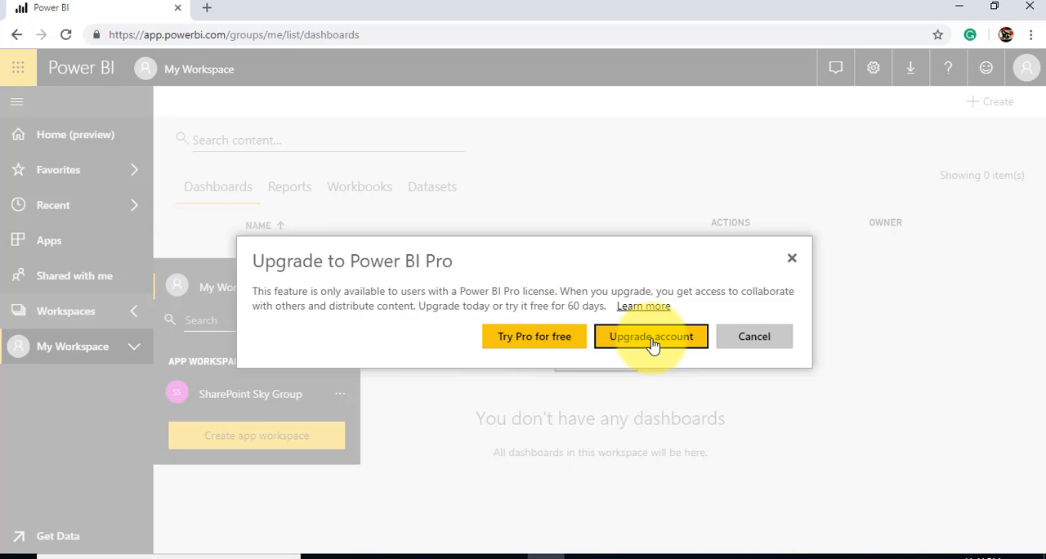
{"action": "left_click", "coordinate": [749, 344]}
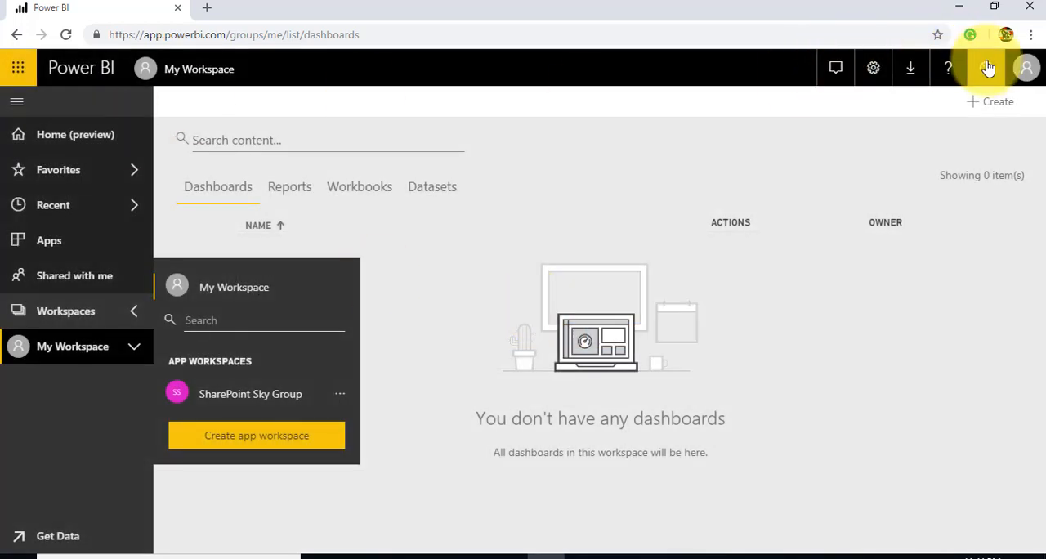
Switch to the second listed account by signing out and signing back in at app.powerbi.com
{"action": "left_click", "coordinate": [1026, 75]}
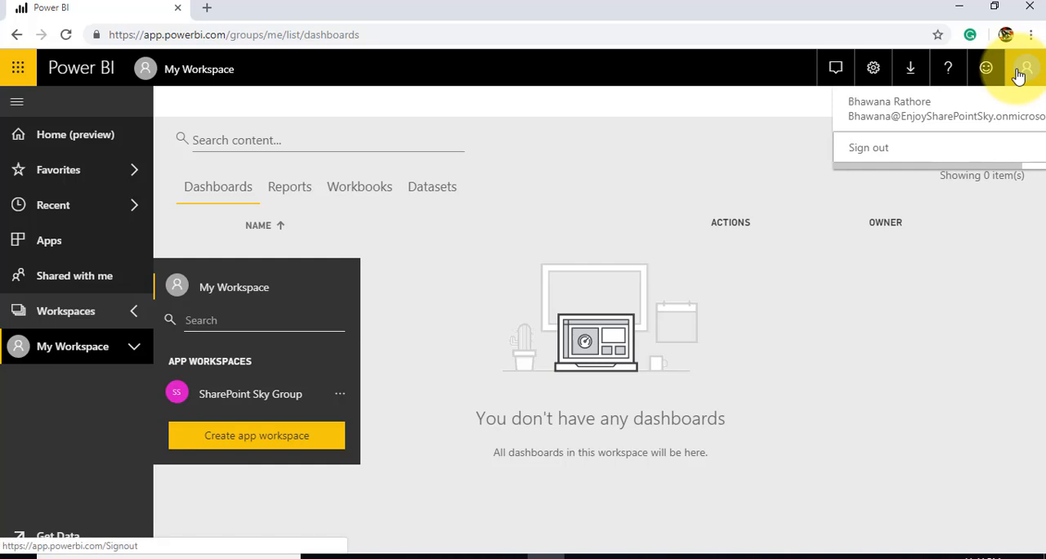
{"action": "left_click", "coordinate": [887, 153]}
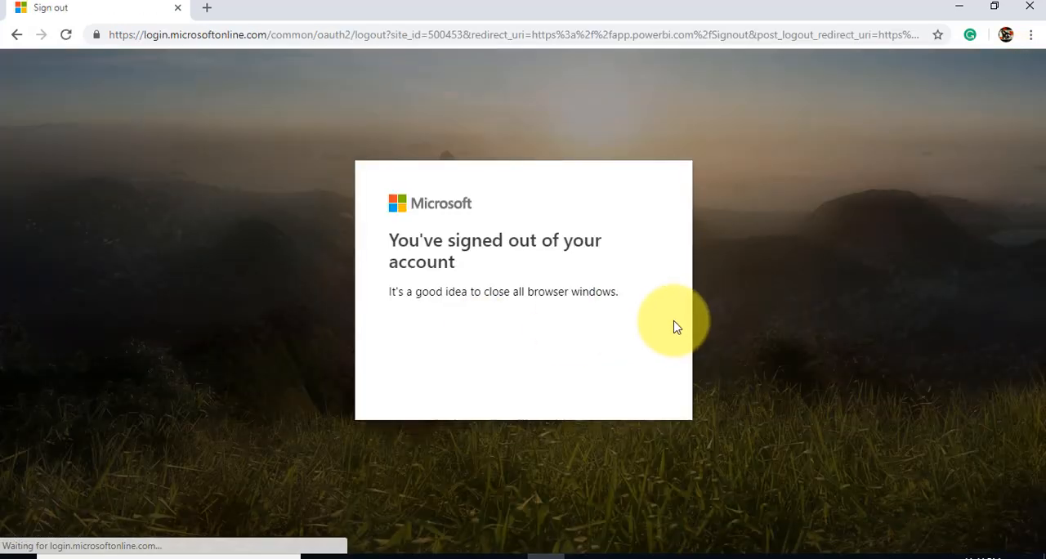
{"action": "left_click", "coordinate": [304, 35]}
{"action": "type", "text": "app"}
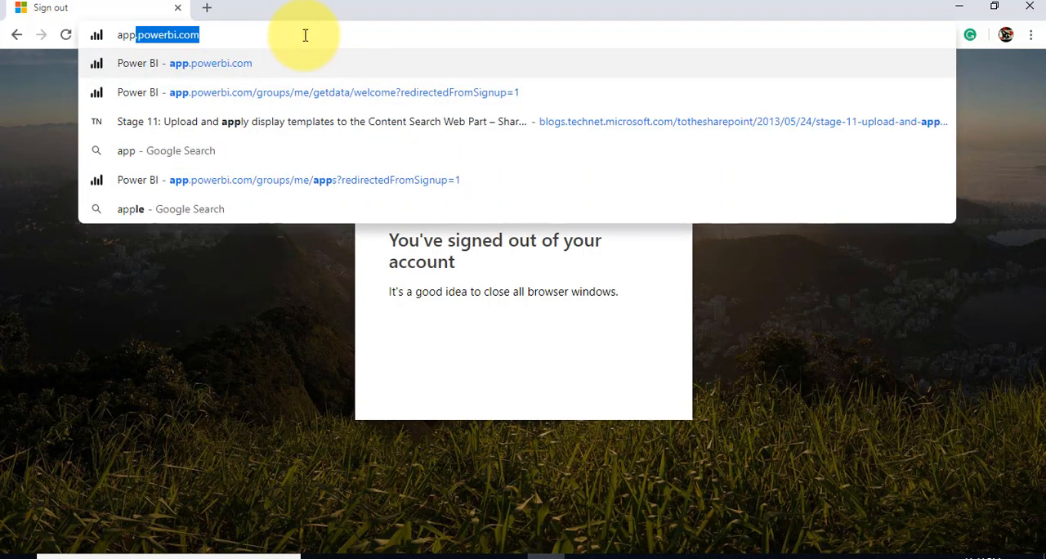
{"action": "key", "text": "Down"}
{"action": "key", "text": "Return"}
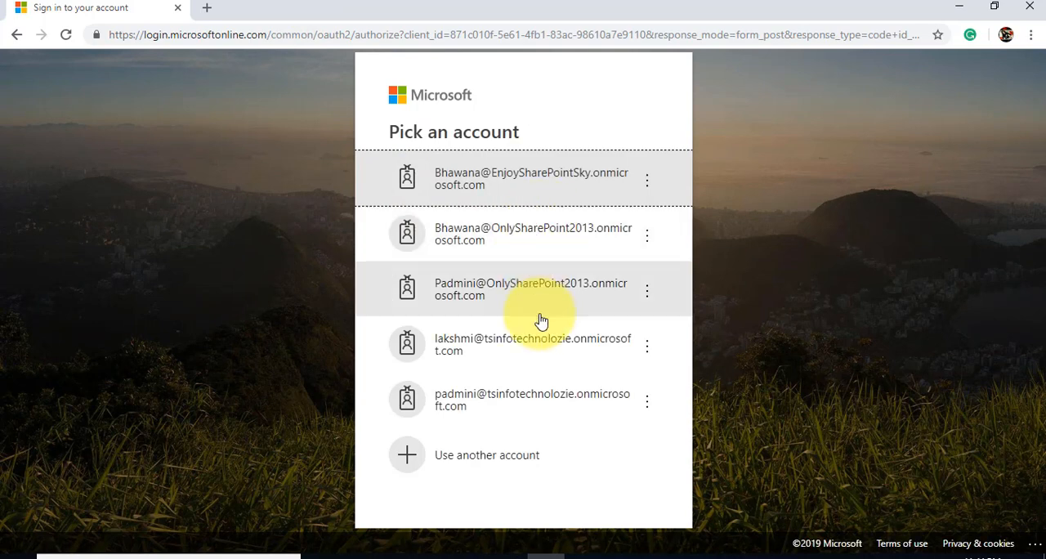
{"action": "left_click", "coordinate": [532, 251]}
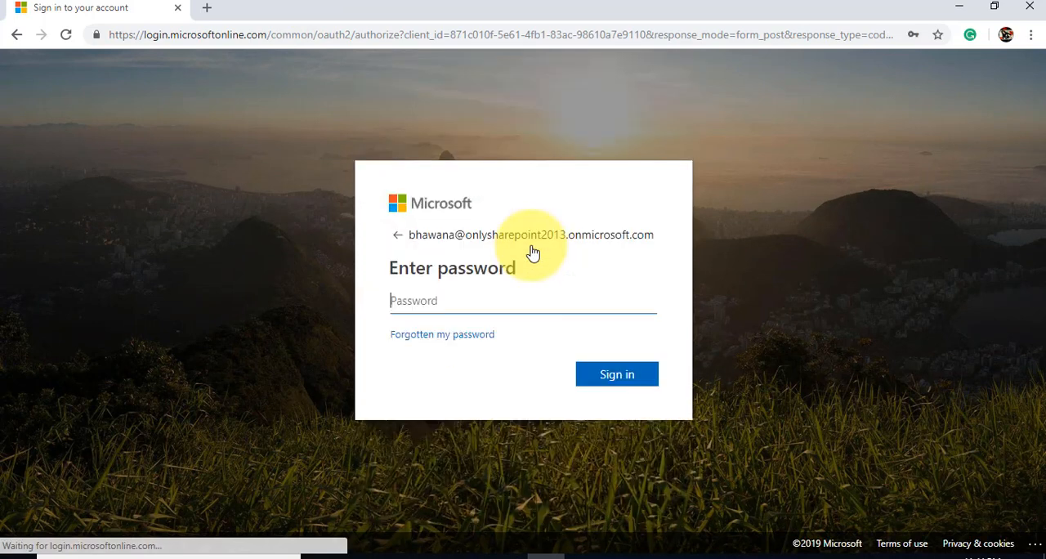
{"action": "left_click", "coordinate": [619, 374]}
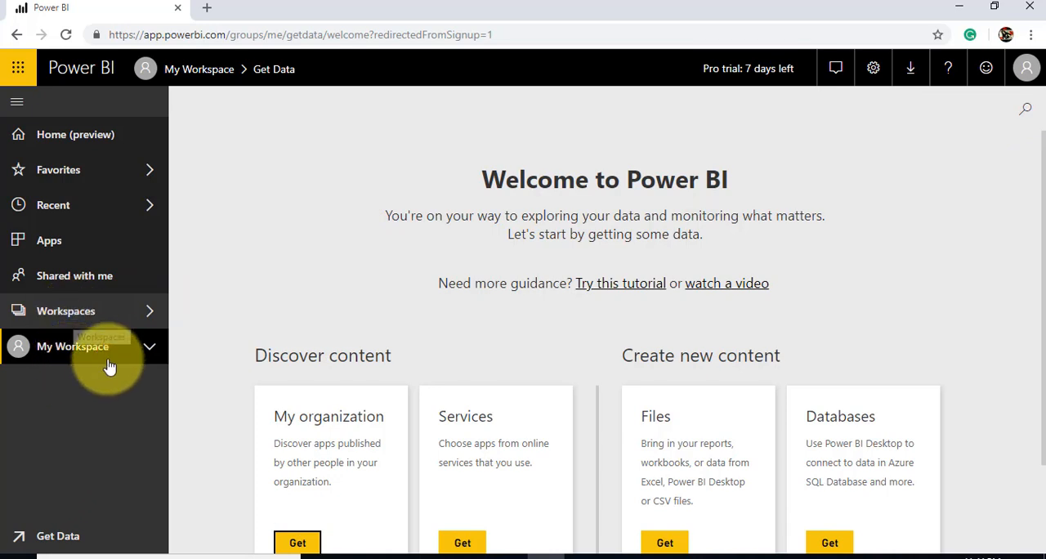
Look through the list of app workspaces available to this account, closing the list when done
{"action": "left_click", "coordinate": [146, 317]}
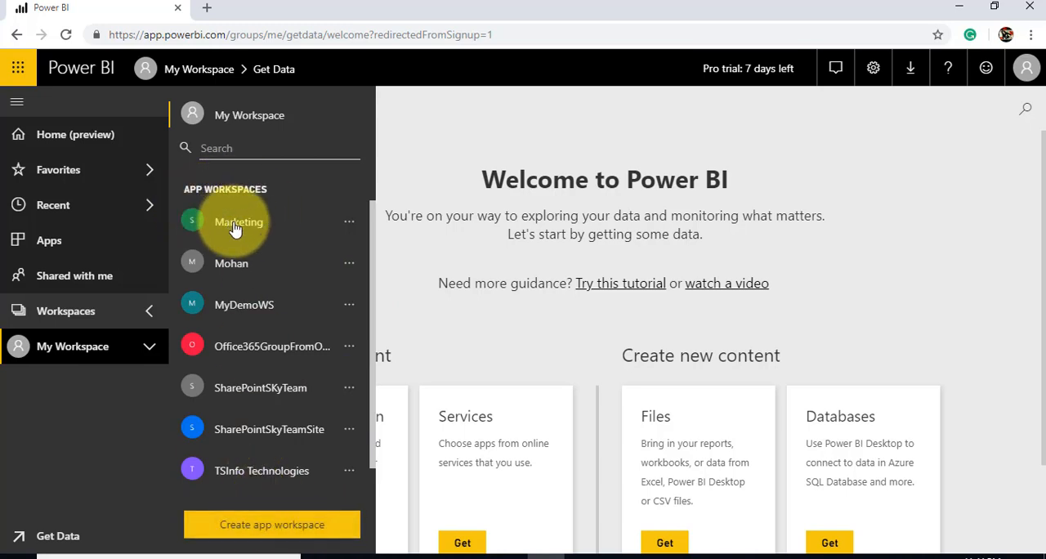
{"action": "scroll", "coordinate": [375, 270], "scroll_direction": "down", "scroll_amount": 1}
{"action": "scroll", "coordinate": [374, 237], "scroll_direction": "up", "scroll_amount": 1}
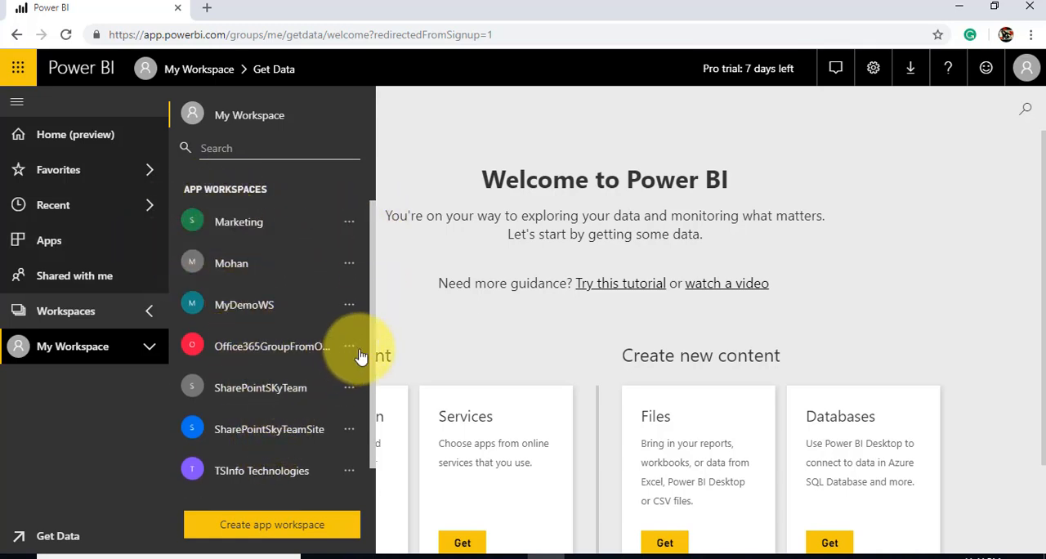
{"action": "scroll", "coordinate": [373, 348], "scroll_direction": "down", "scroll_amount": 1}
{"action": "scroll", "coordinate": [377, 436], "scroll_direction": "up", "scroll_amount": 1}
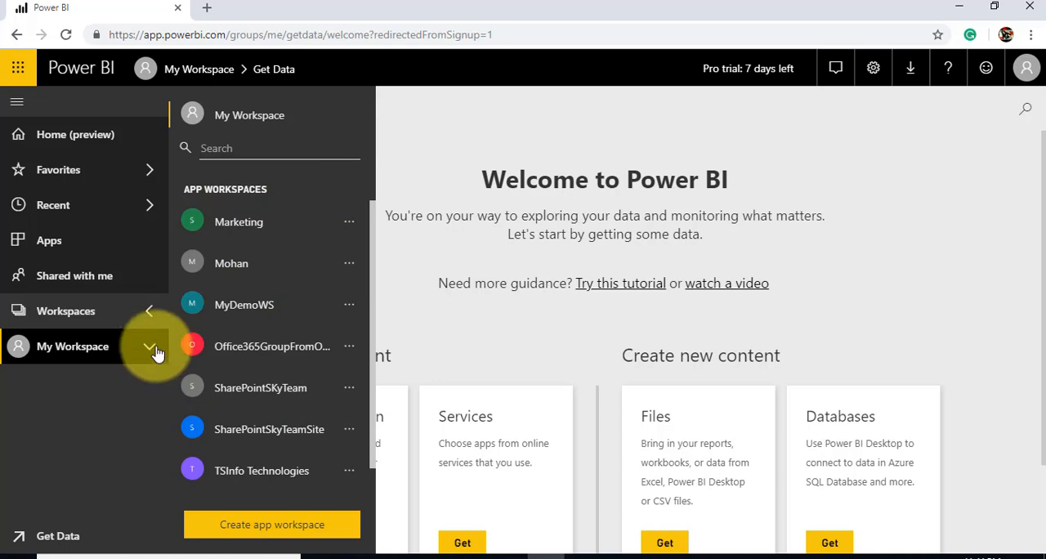
{"action": "left_click", "coordinate": [430, 143]}
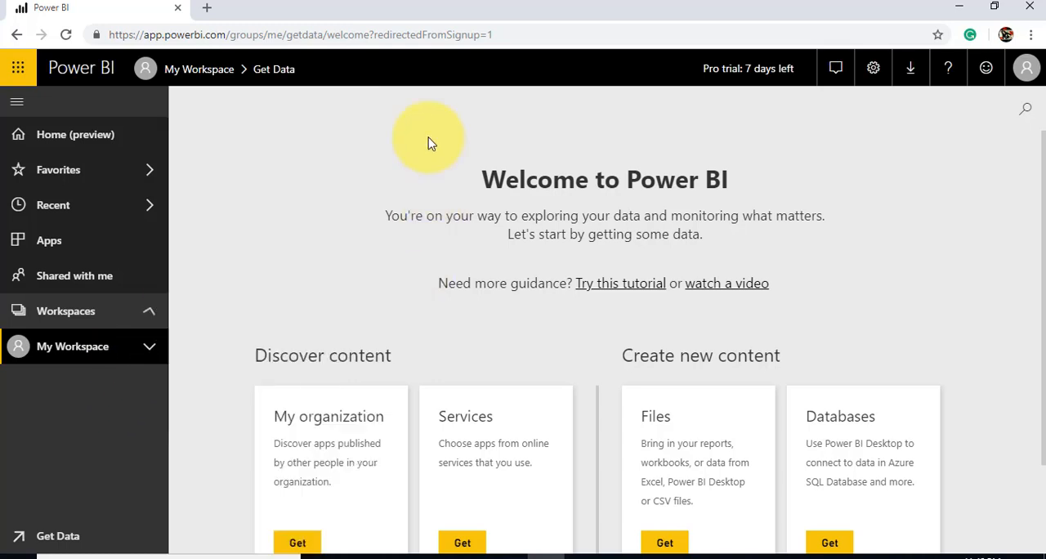
Review the dashboards, reports, workbooks and datasets stored in My Workspace
{"action": "left_click", "coordinate": [95, 353]}
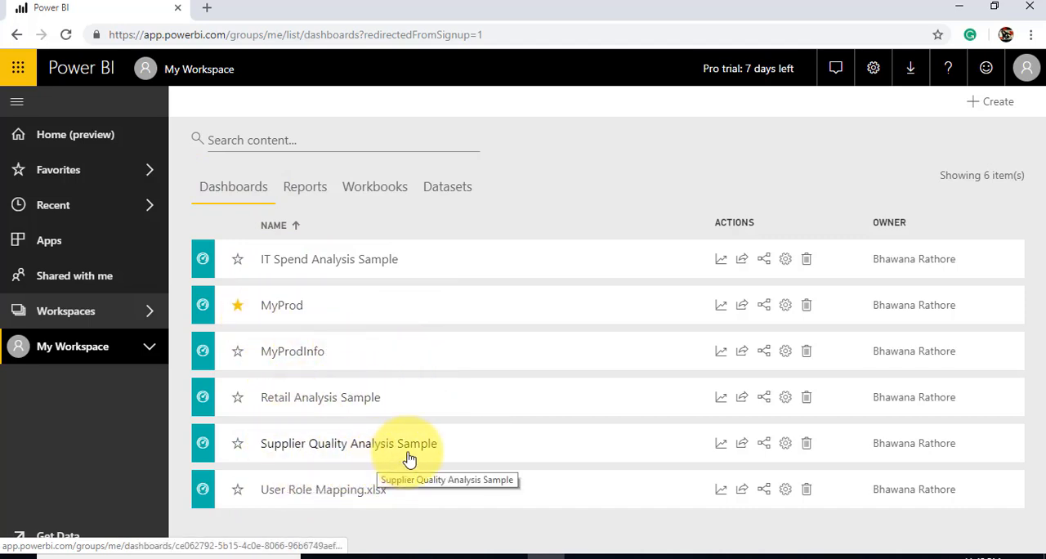
{"action": "left_click", "coordinate": [309, 192]}
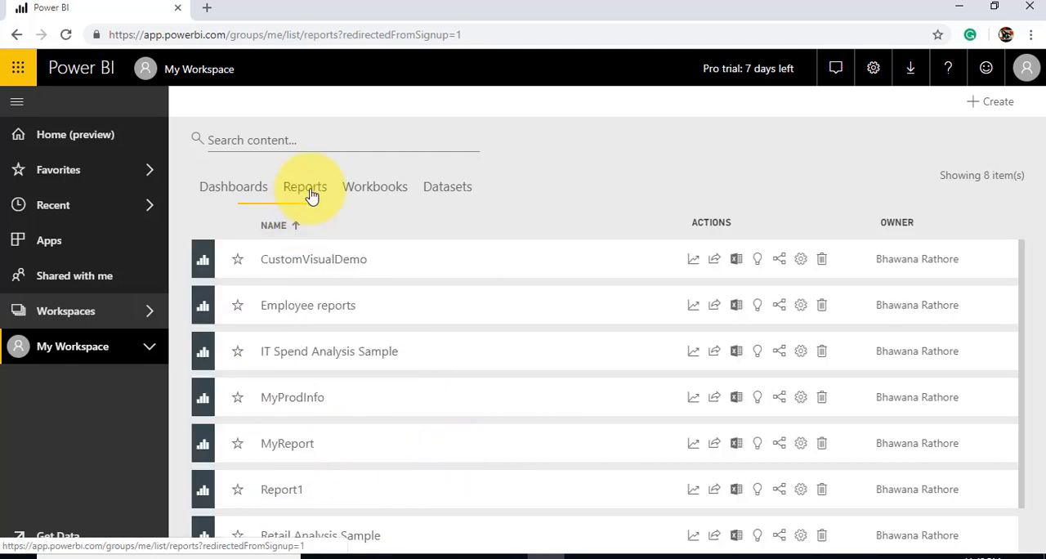
{"action": "scroll", "coordinate": [407, 358], "scroll_direction": "down", "scroll_amount": 1}
{"action": "scroll", "coordinate": [404, 352], "scroll_direction": "up", "scroll_amount": 1}
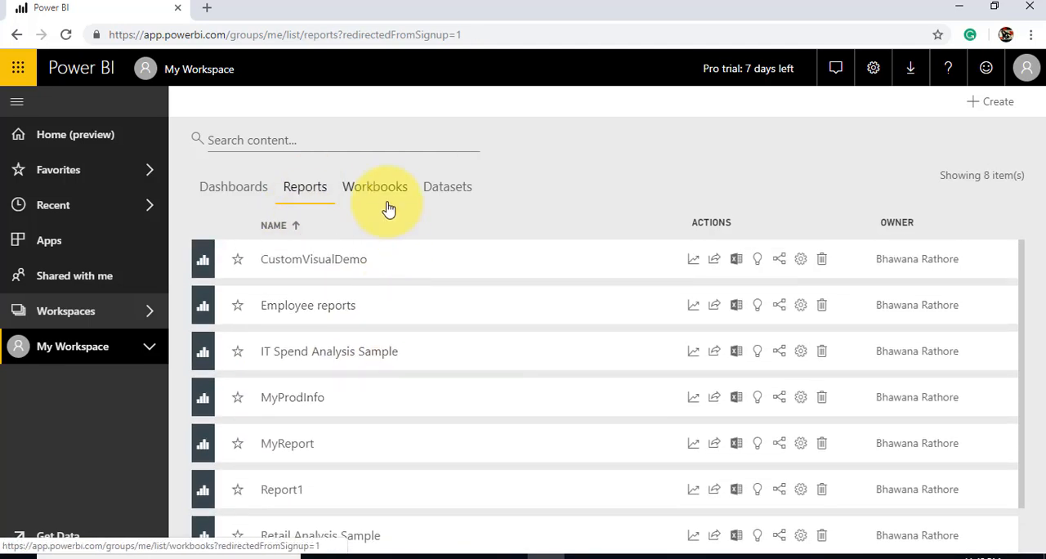
{"action": "left_click", "coordinate": [384, 195]}
{"action": "left_click", "coordinate": [453, 194]}
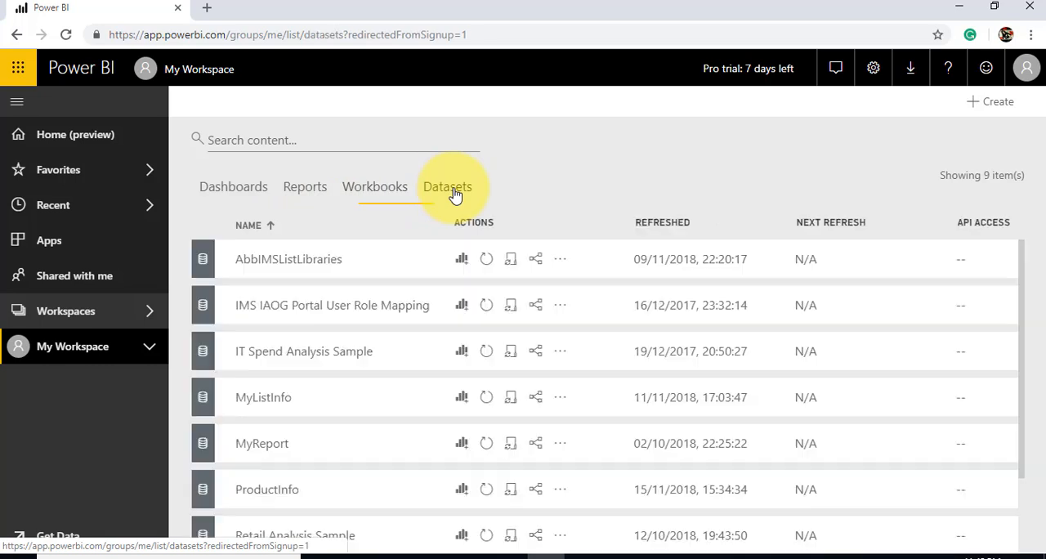
{"action": "scroll", "coordinate": [367, 401], "scroll_direction": "down", "scroll_amount": 2}
{"action": "scroll", "coordinate": [367, 406], "scroll_direction": "up", "scroll_amount": 2}
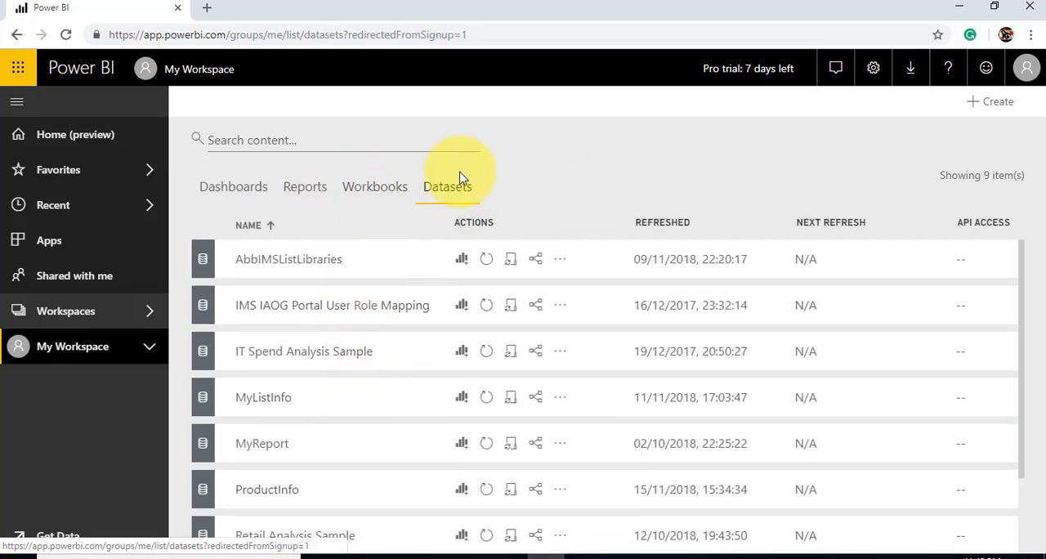
Open the form for creating a new app workspace
{"action": "left_click", "coordinate": [149, 313]}
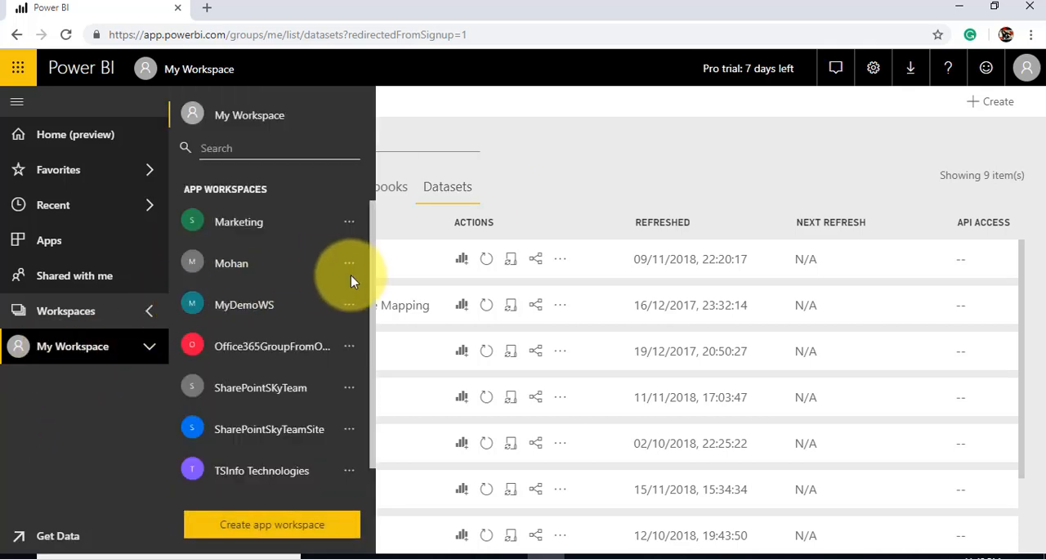
{"action": "scroll", "coordinate": [374, 274], "scroll_direction": "down", "scroll_amount": 1}
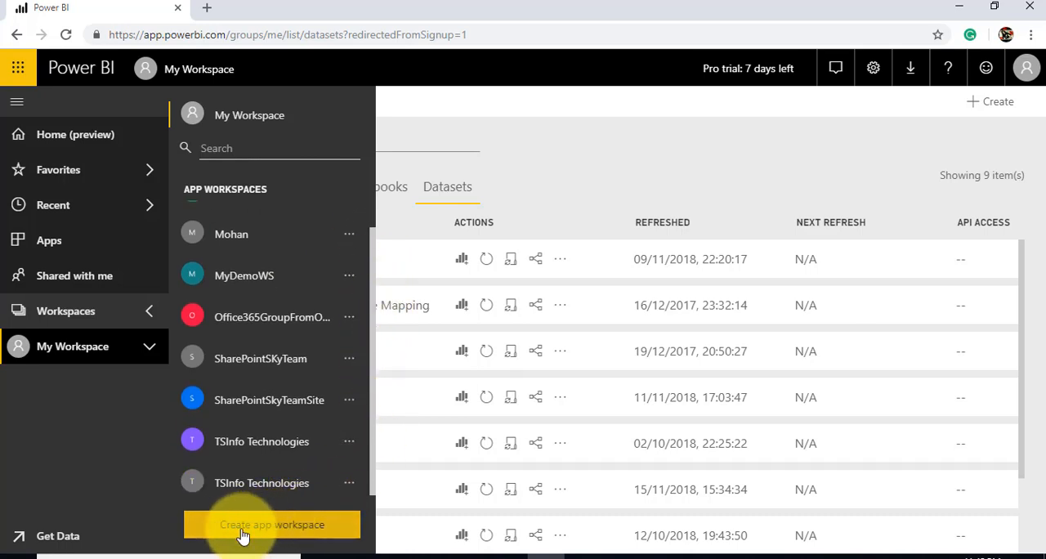
{"action": "left_click", "coordinate": [280, 530]}
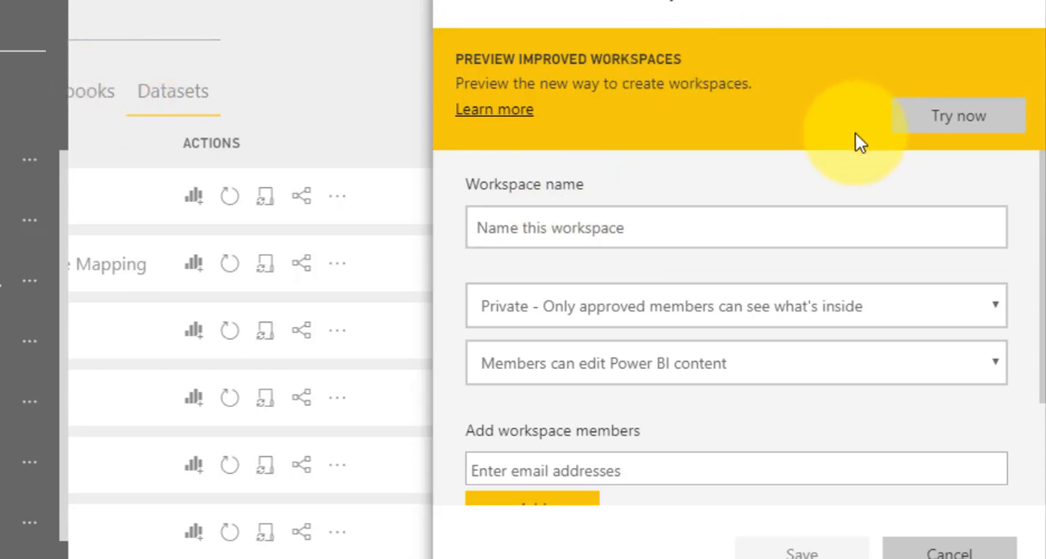
Name the new app workspace MySampleDemoWS
{"action": "left_click", "coordinate": [630, 233]}
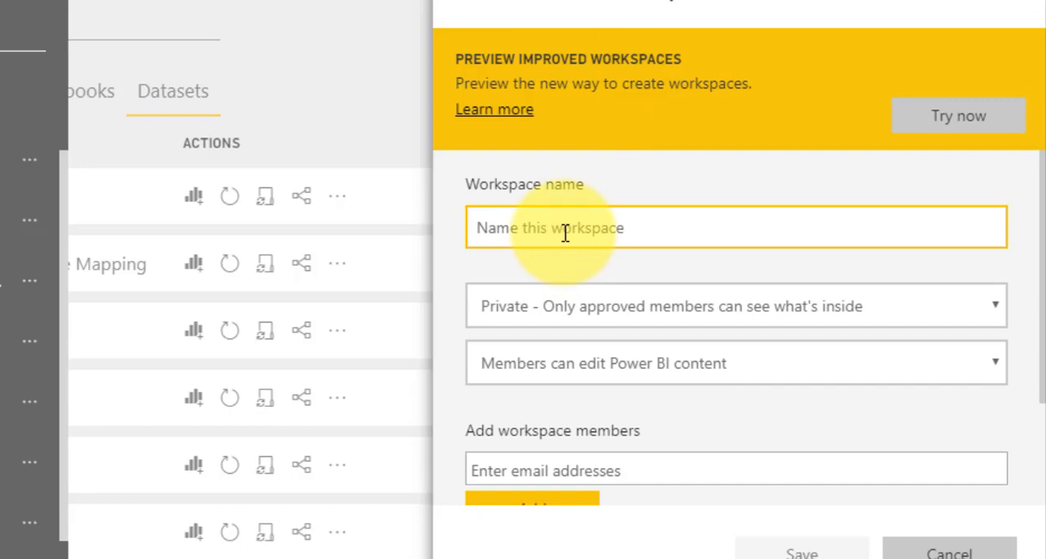
{"action": "type", "text": "MY"}
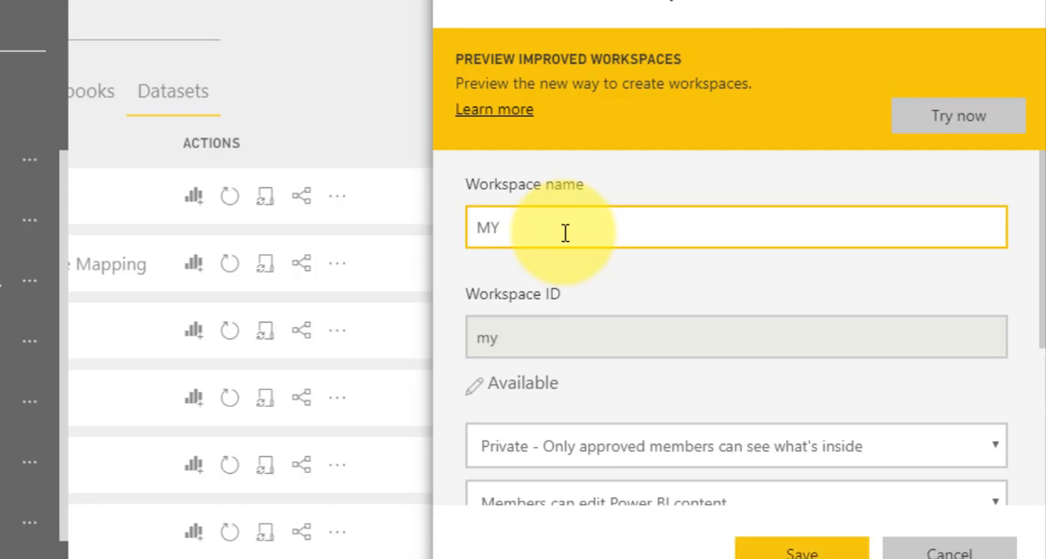
{"action": "key", "text": "BackSpace"}
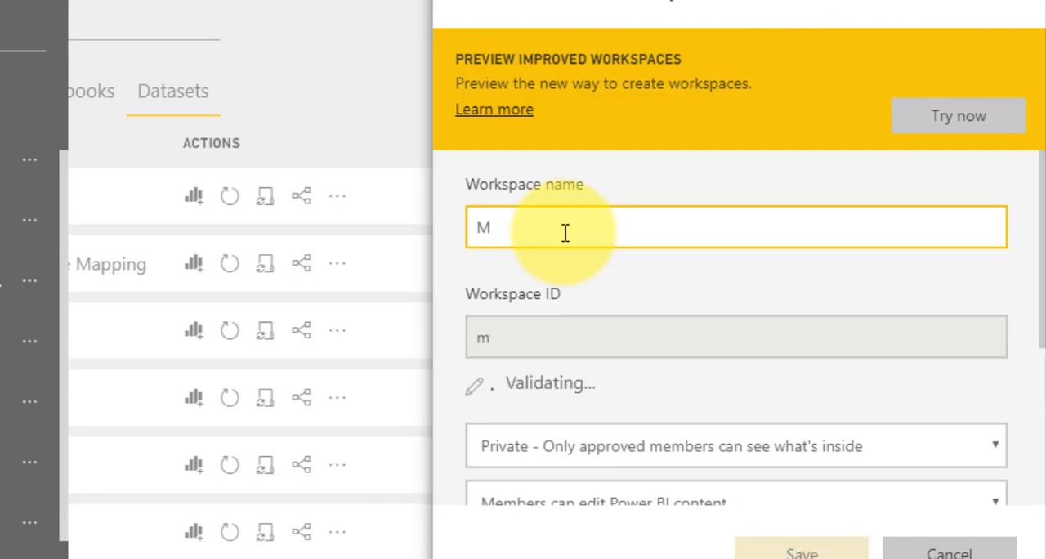
{"action": "type", "text": "U"}
{"action": "key", "text": "BackSpace"}
{"action": "type", "text": "Y"}
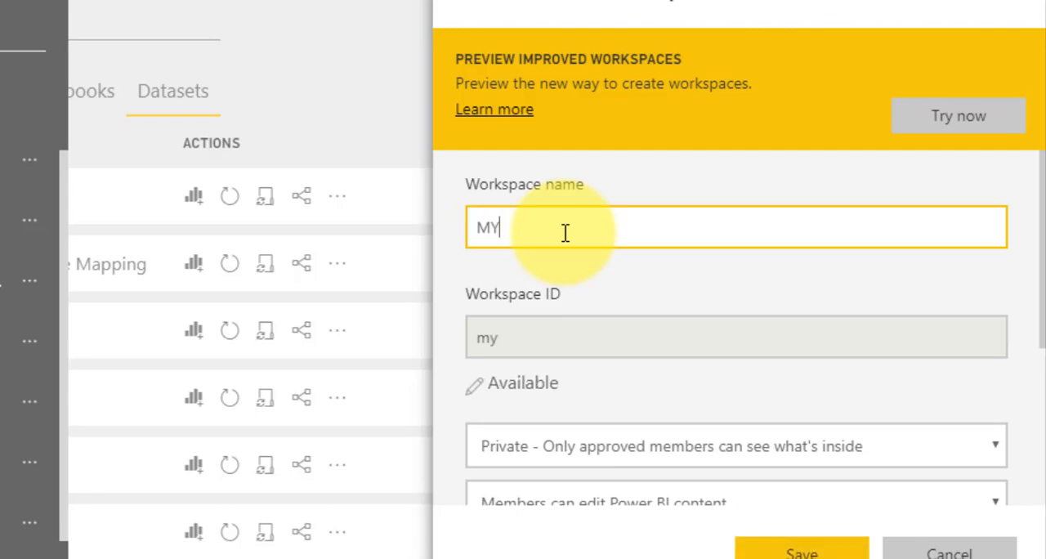
{"action": "key", "text": "BackSpace"}
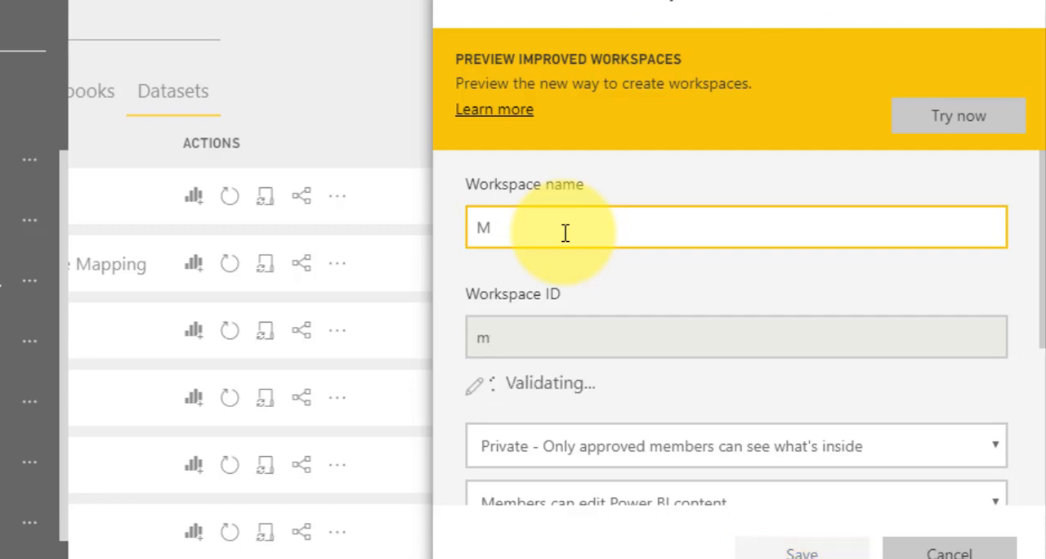
{"action": "type", "text": "y"}
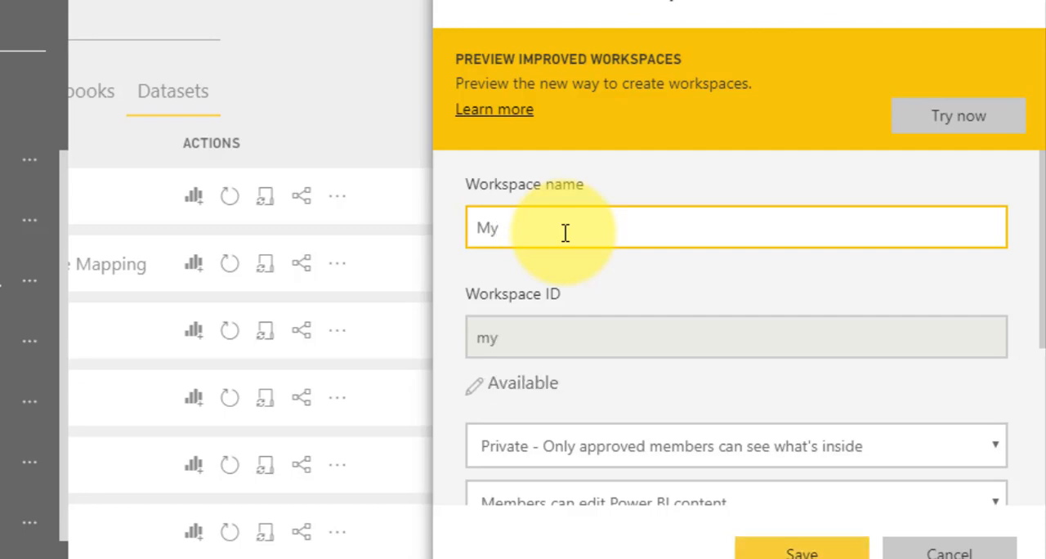
{"action": "type", "text": "Sample"}
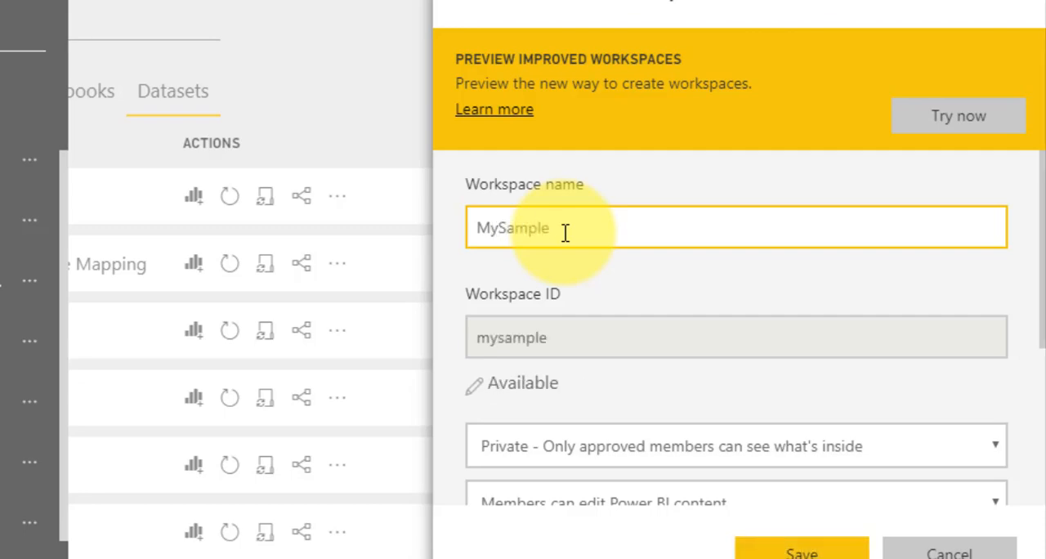
{"action": "type", "text": "DemoWS"}
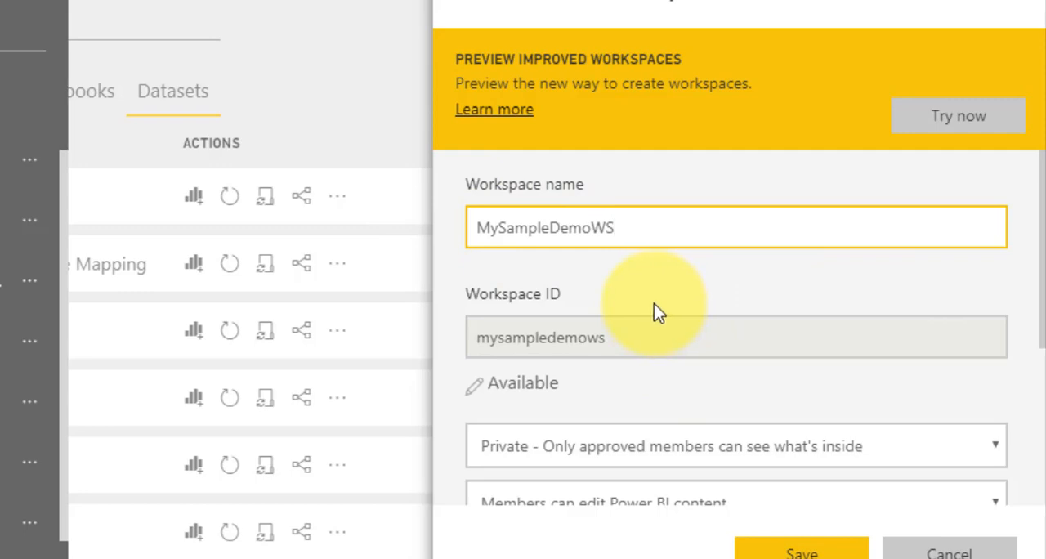
Open the new workspace's ID for editing
{"action": "left_click", "coordinate": [562, 339]}
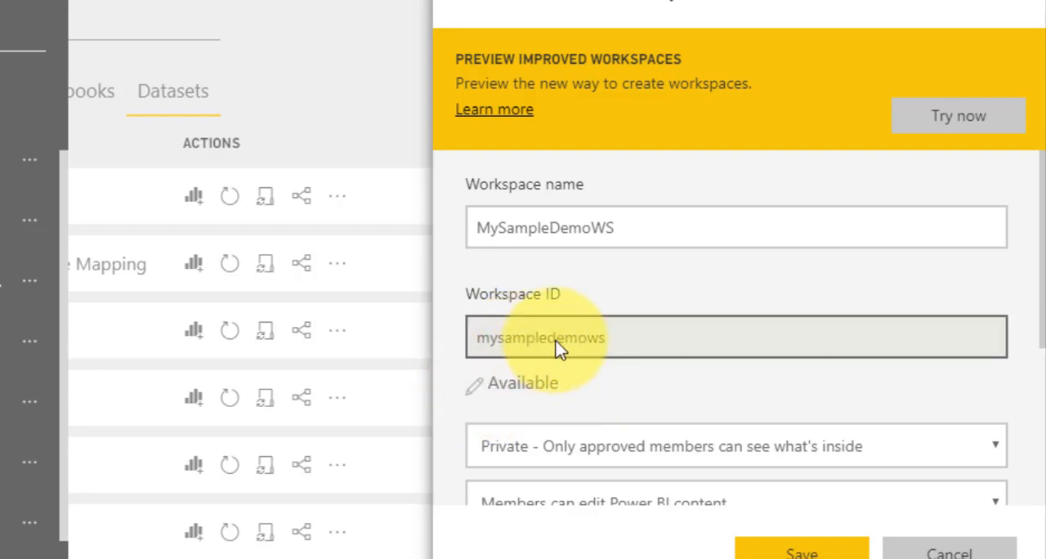
{"action": "left_click", "coordinate": [474, 389]}
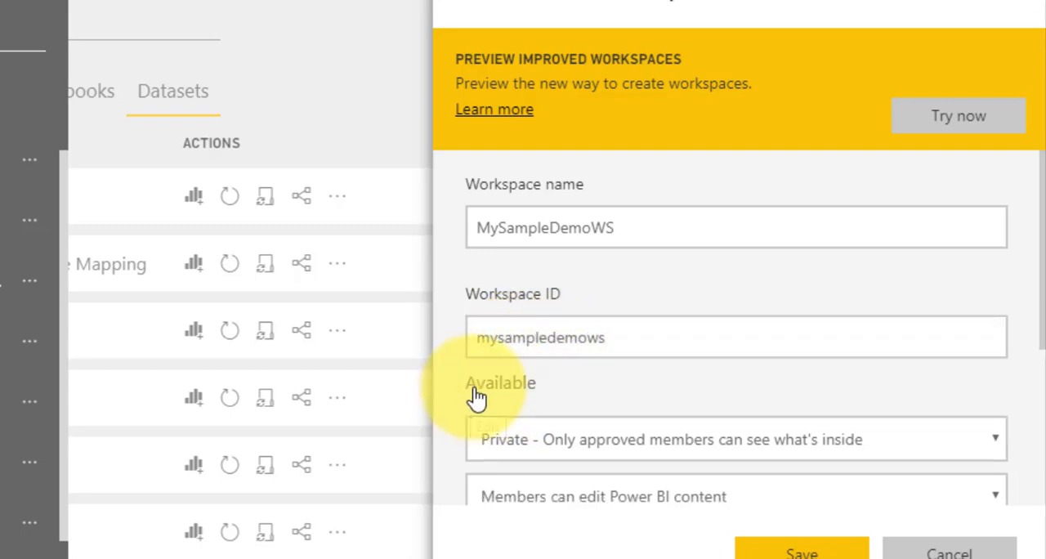
Keep the new workspace private to approved members and allow members to edit Power BI content
{"action": "scroll", "coordinate": [663, 378], "scroll_direction": "down", "scroll_amount": 2}
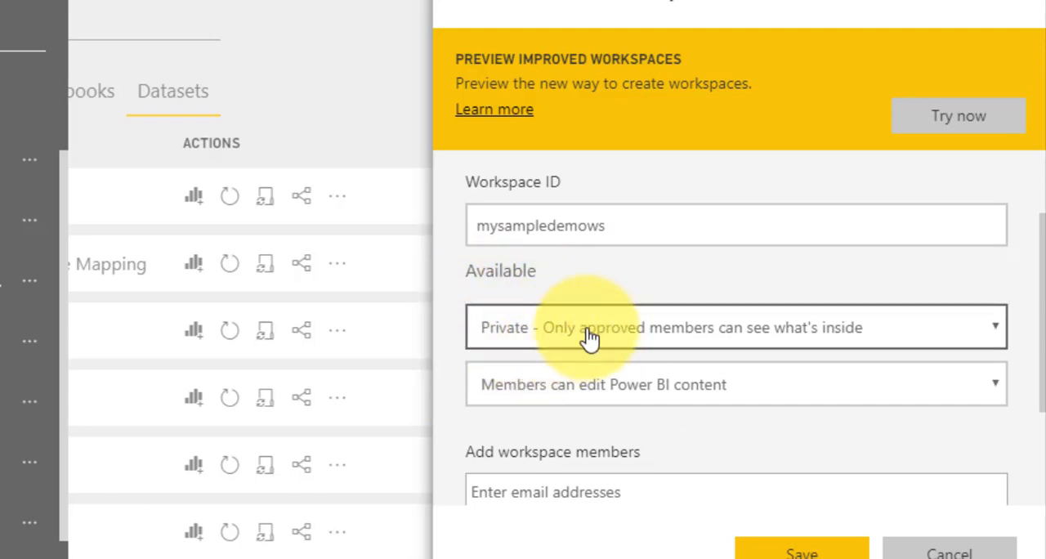
{"action": "left_click", "coordinate": [544, 334]}
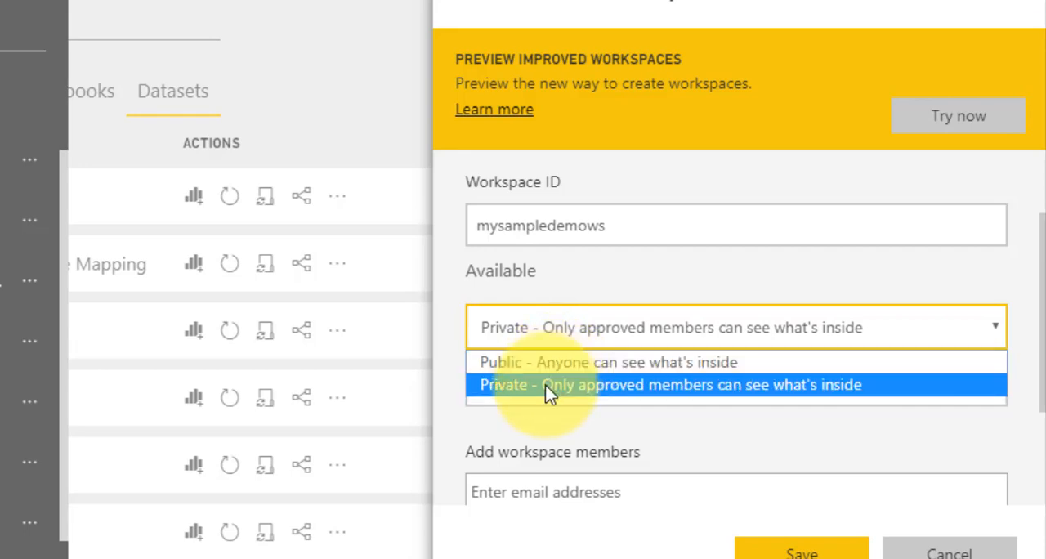
{"action": "left_click", "coordinate": [506, 392]}
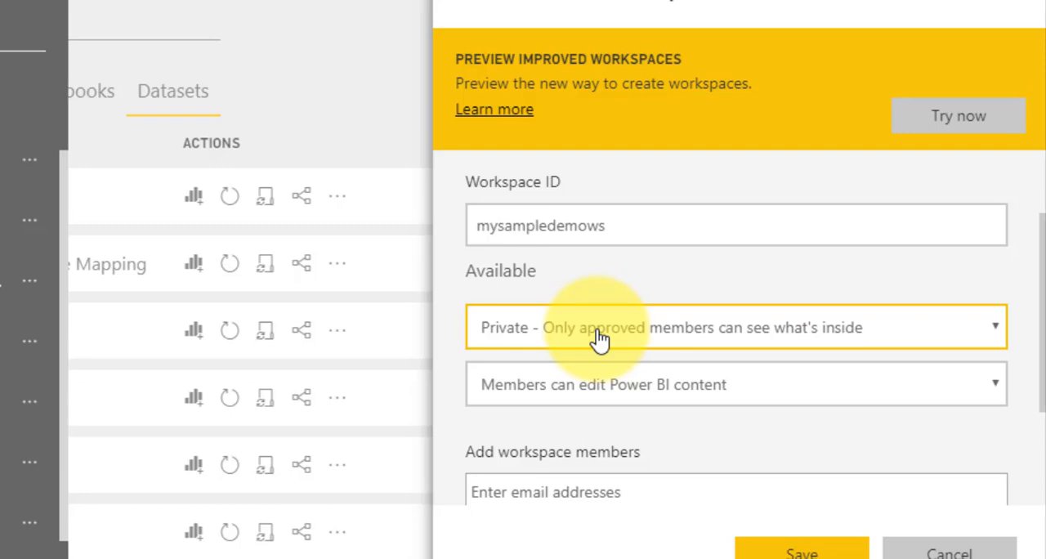
{"action": "left_click", "coordinate": [594, 395]}
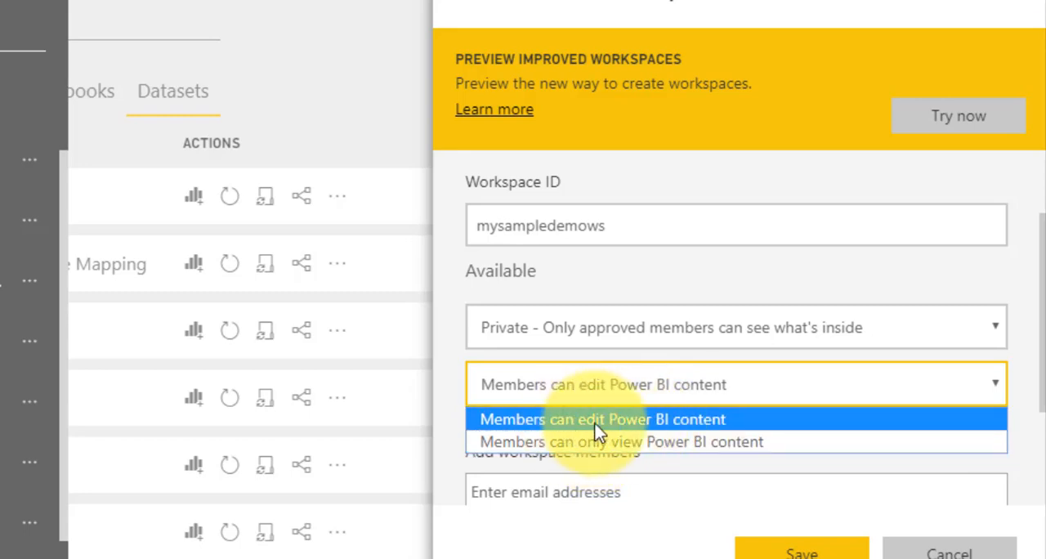
{"action": "left_click", "coordinate": [626, 419]}
Find the first colleague by name and add them to the new workspace as a member
{"action": "scroll", "coordinate": [694, 396], "scroll_direction": "down", "scroll_amount": 2}
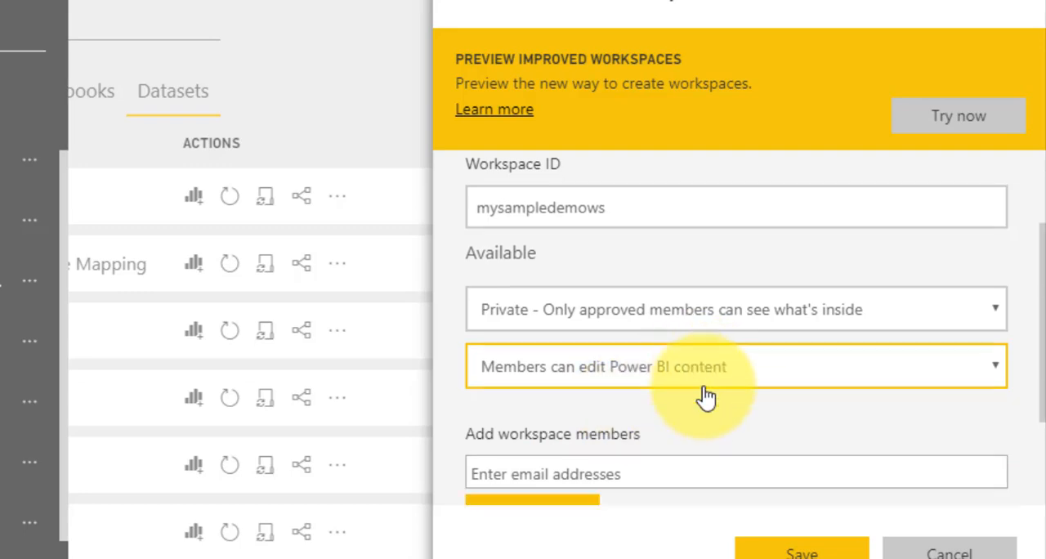
{"action": "left_click", "coordinate": [551, 428]}
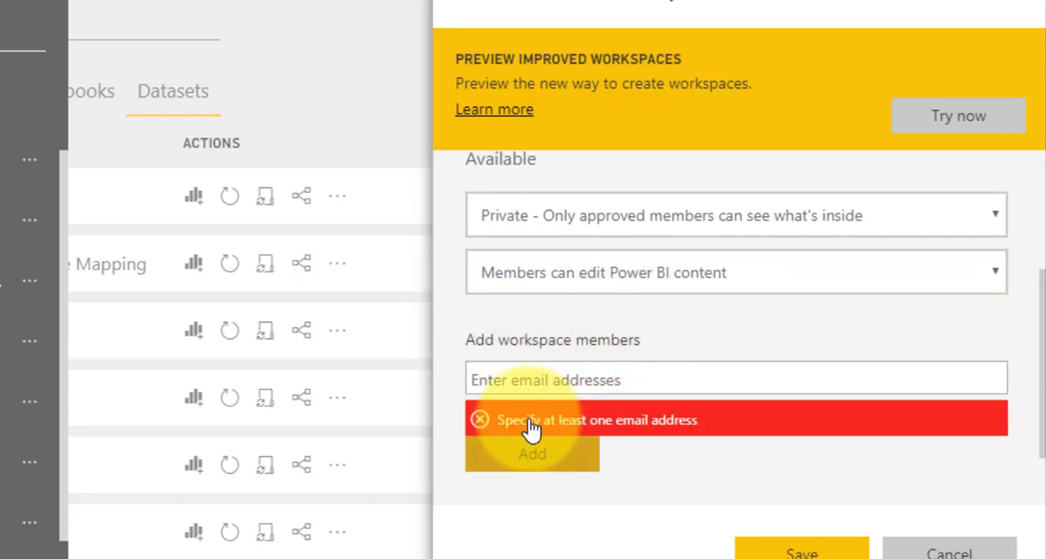
{"action": "left_click", "coordinate": [588, 379]}
{"action": "type", "text": "bija"}
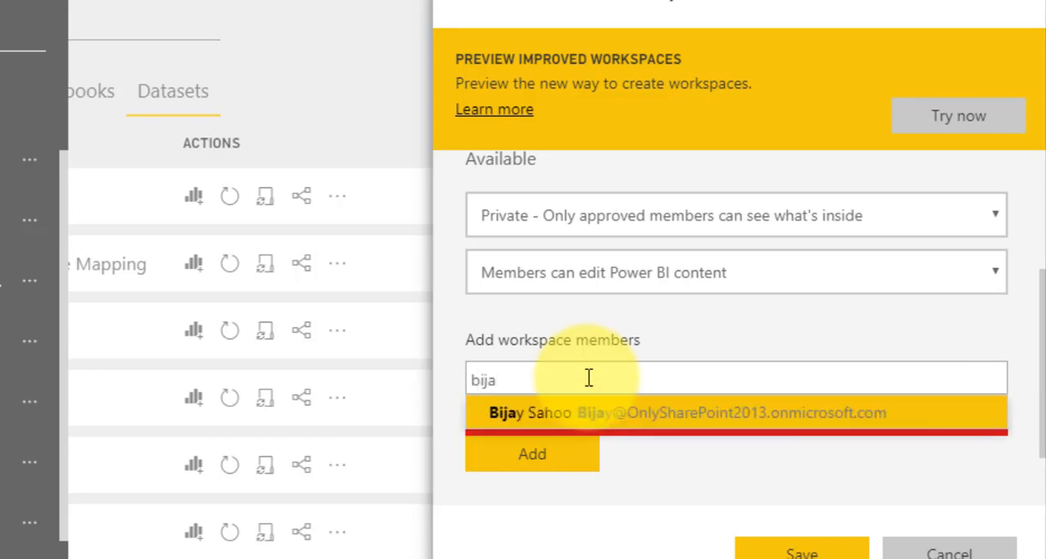
{"action": "left_click", "coordinate": [583, 413]}
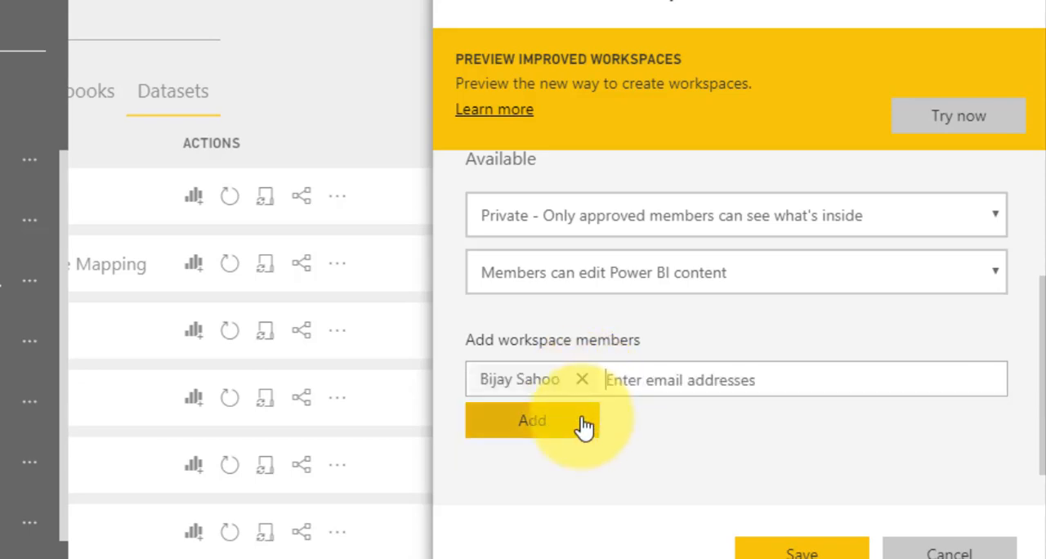
{"action": "left_click", "coordinate": [554, 425]}
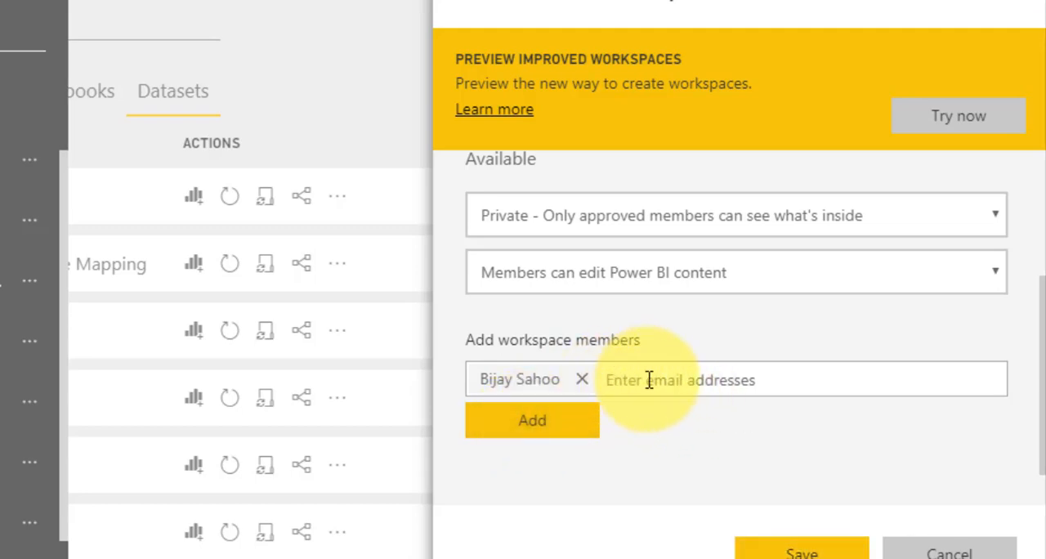
{"action": "scroll", "coordinate": [658, 451], "scroll_direction": "down", "scroll_amount": 1}
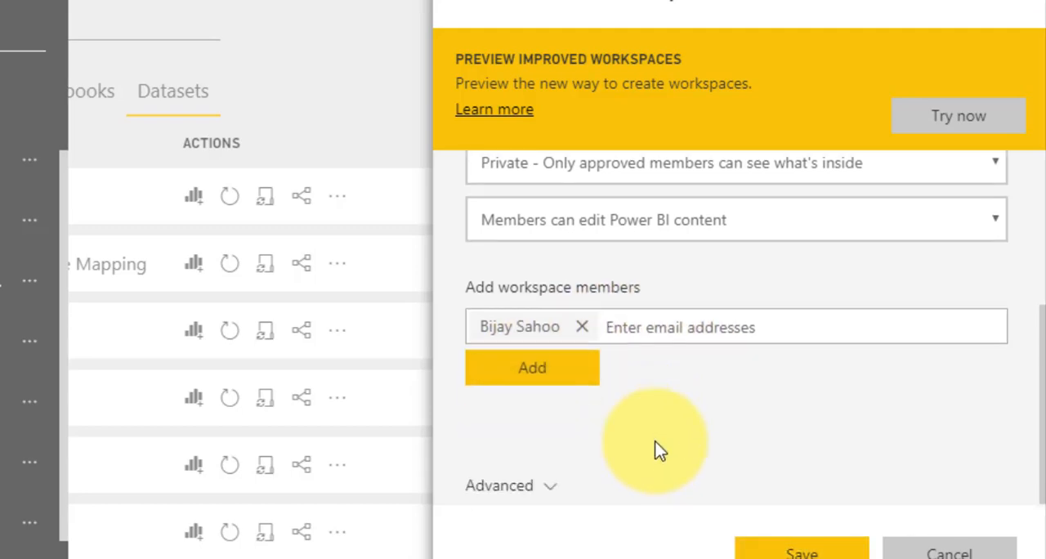
{"action": "left_click", "coordinate": [572, 379]}
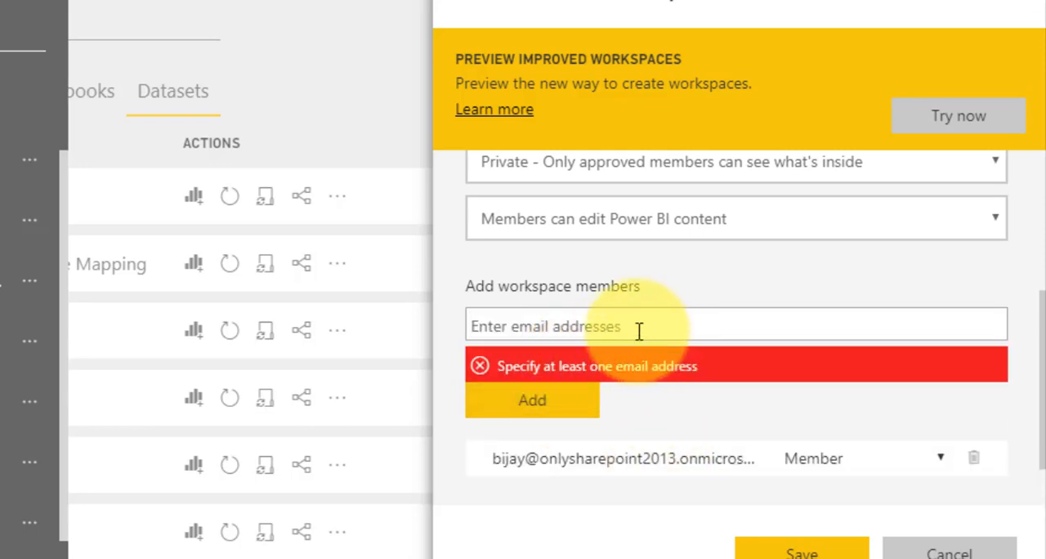
Find a second colleague by name and add them to the workspace member list
{"action": "type", "text": "pre"}
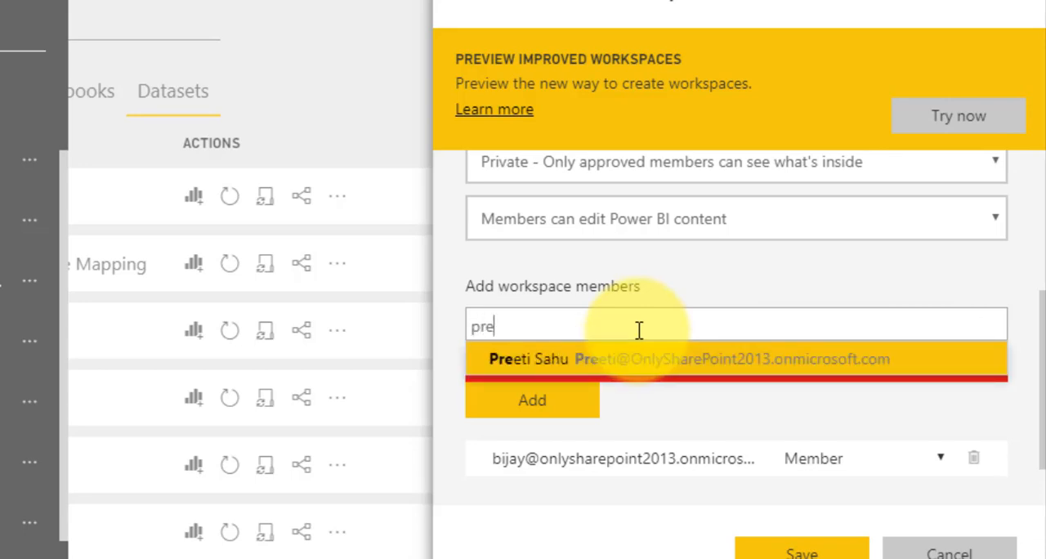
{"action": "left_click", "coordinate": [678, 362]}
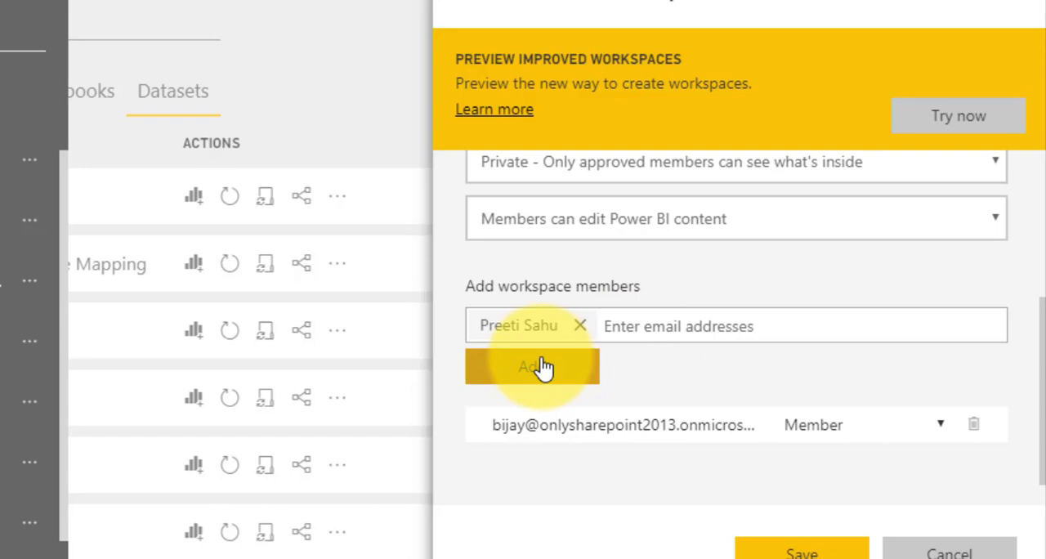
{"action": "left_click", "coordinate": [539, 368]}
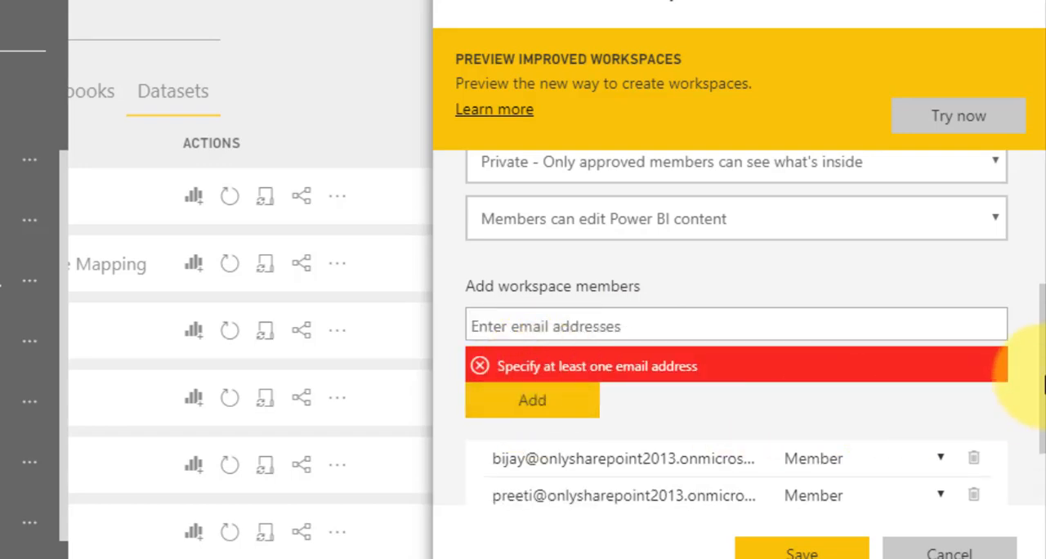
Check the advanced dedicated capacity option and save the new app workspace
{"action": "scroll", "coordinate": [976, 455], "scroll_direction": "down", "scroll_amount": 2}
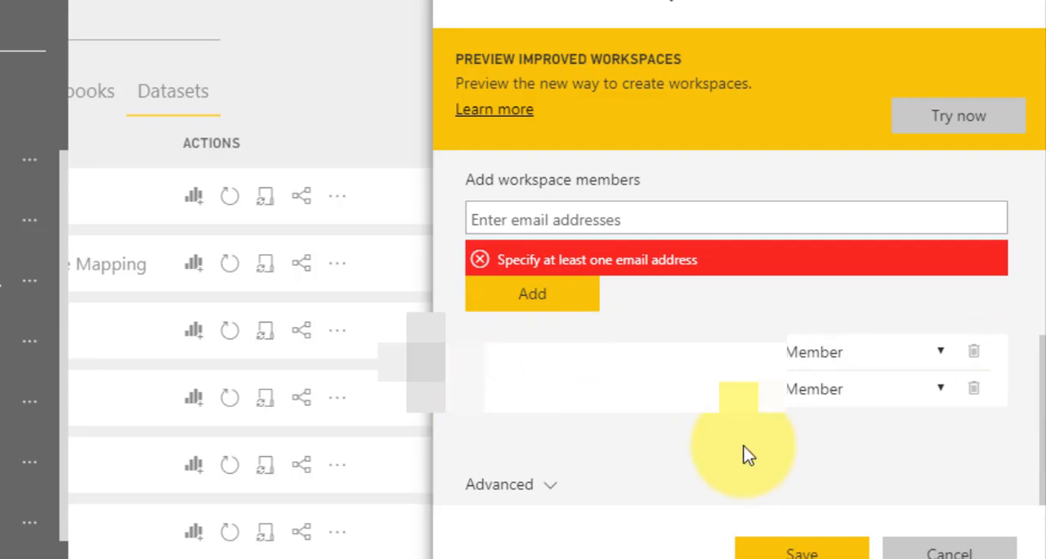
{"action": "left_click", "coordinate": [551, 487]}
{"action": "scroll", "coordinate": [656, 456], "scroll_direction": "down", "scroll_amount": 1}
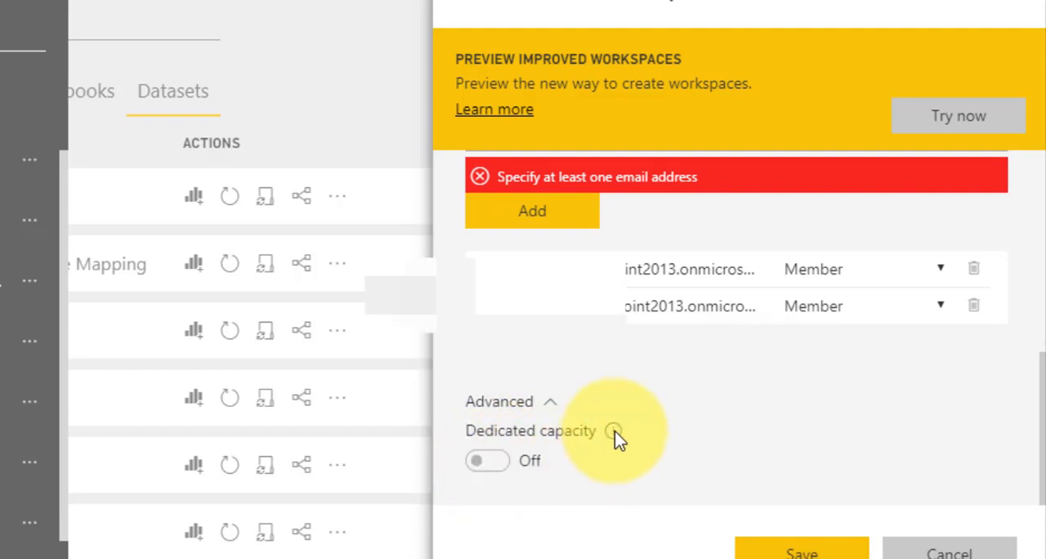
{"action": "left_click", "coordinate": [550, 406]}
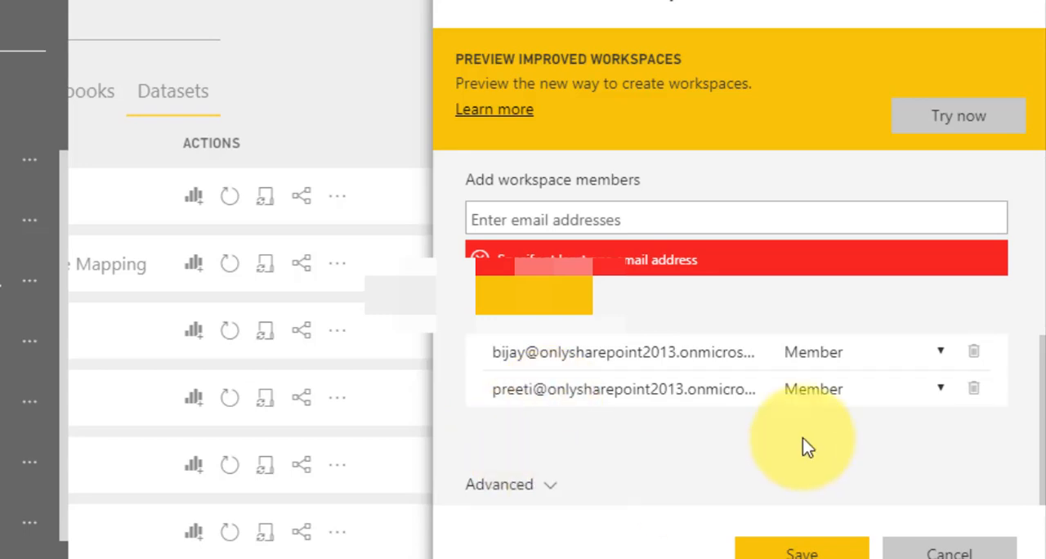
{"action": "scroll", "coordinate": [746, 311], "scroll_direction": "up", "scroll_amount": 5}
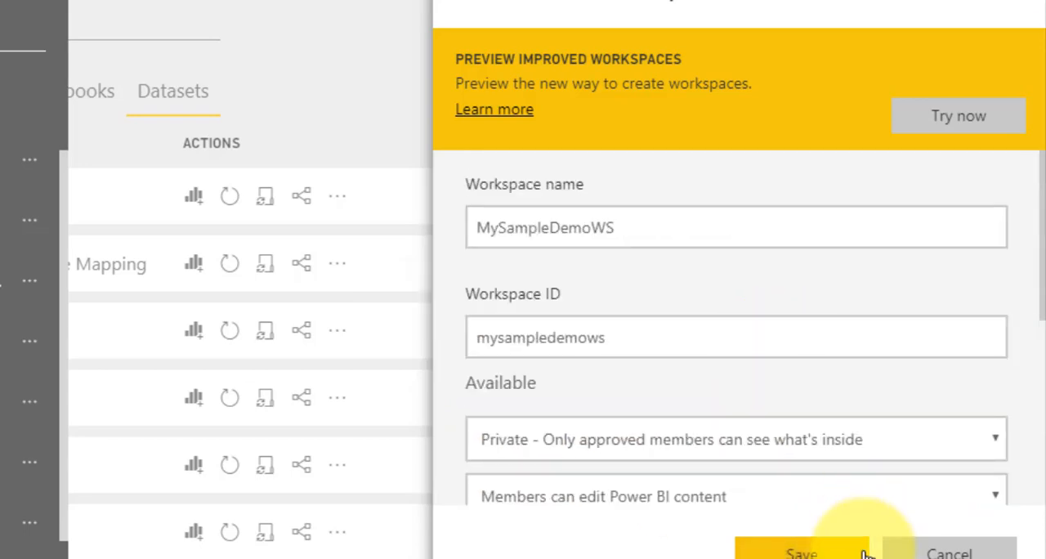
{"action": "left_click", "coordinate": [797, 554]}
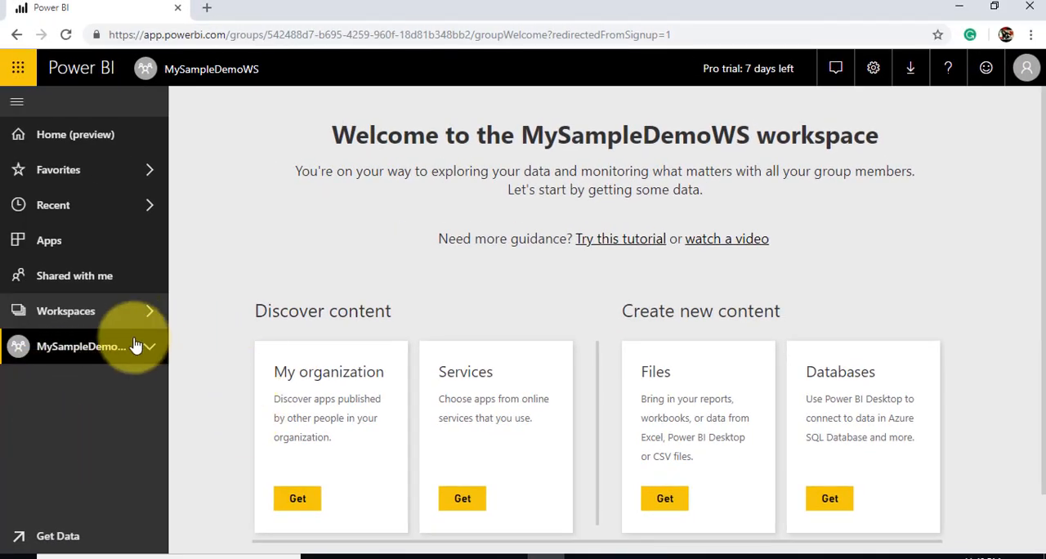
Expand the new workspace in the navigation to view its dashboards, reports, workbooks and datasets
{"action": "left_click", "coordinate": [86, 357]}
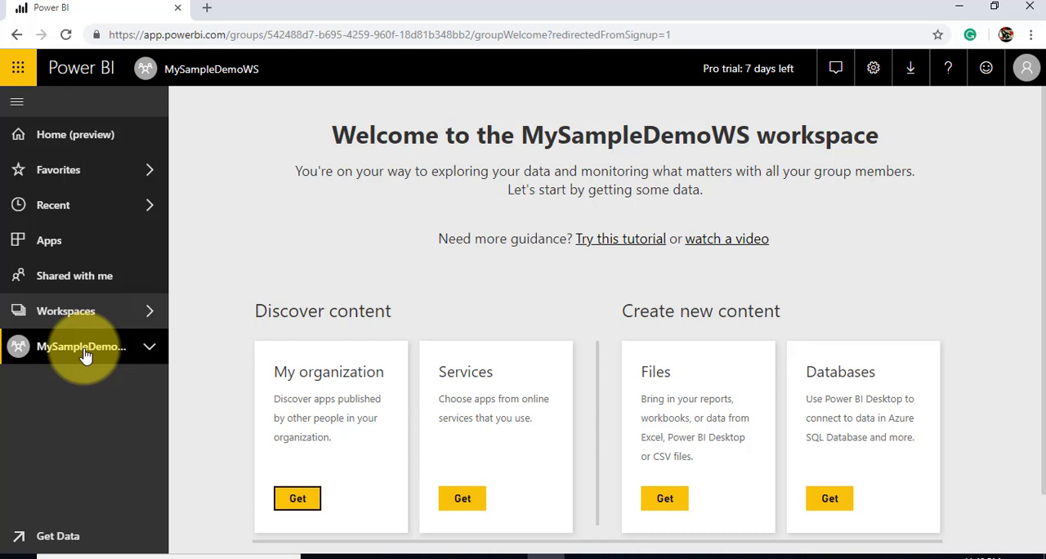
{"action": "left_click", "coordinate": [150, 348]}
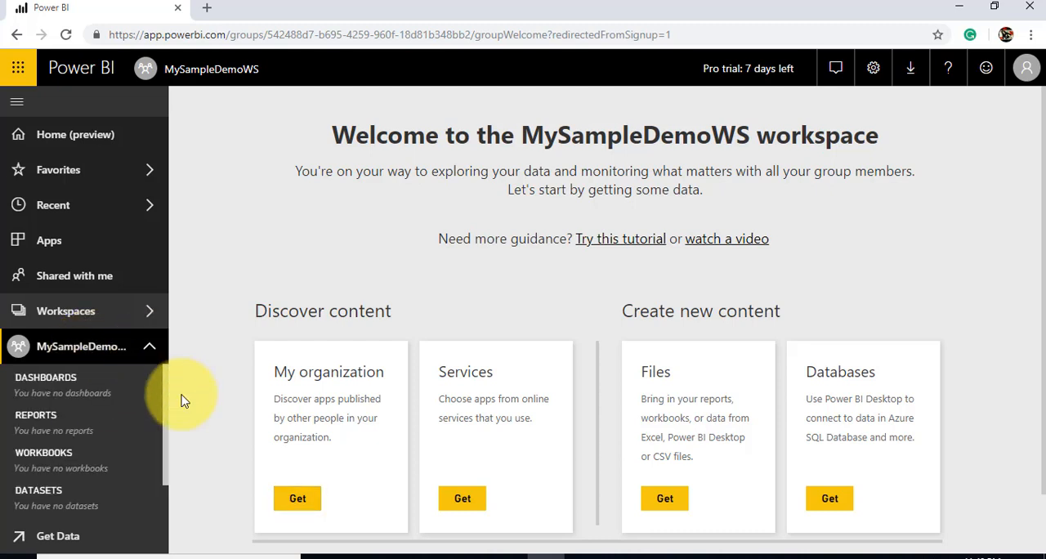
{"action": "scroll", "coordinate": [166, 389], "scroll_direction": "down", "scroll_amount": 1}
{"action": "scroll", "coordinate": [163, 385], "scroll_direction": "up", "scroll_amount": 1}
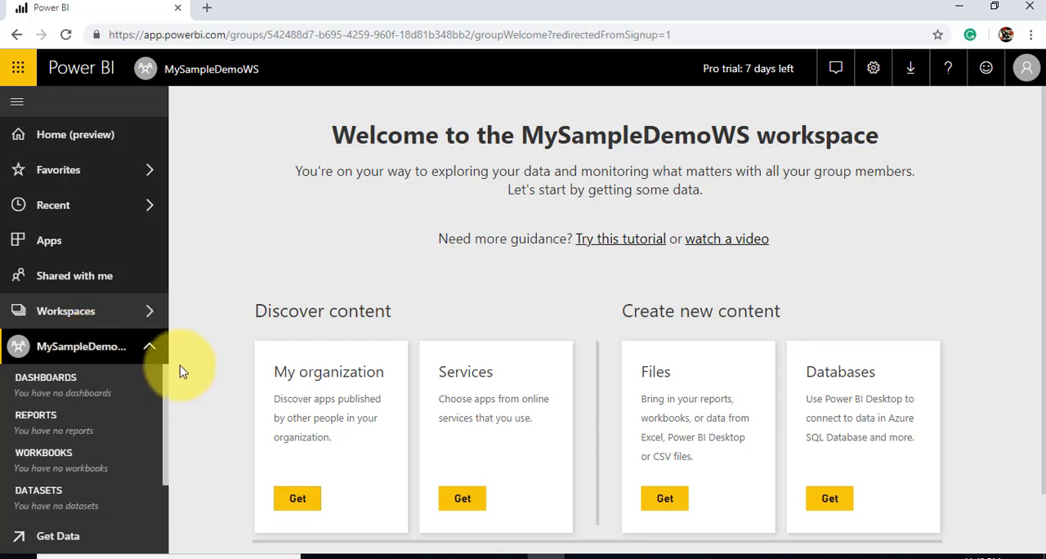
Open MySampleDemoWS for editing from the list of app workspaces
{"action": "left_click", "coordinate": [147, 311]}
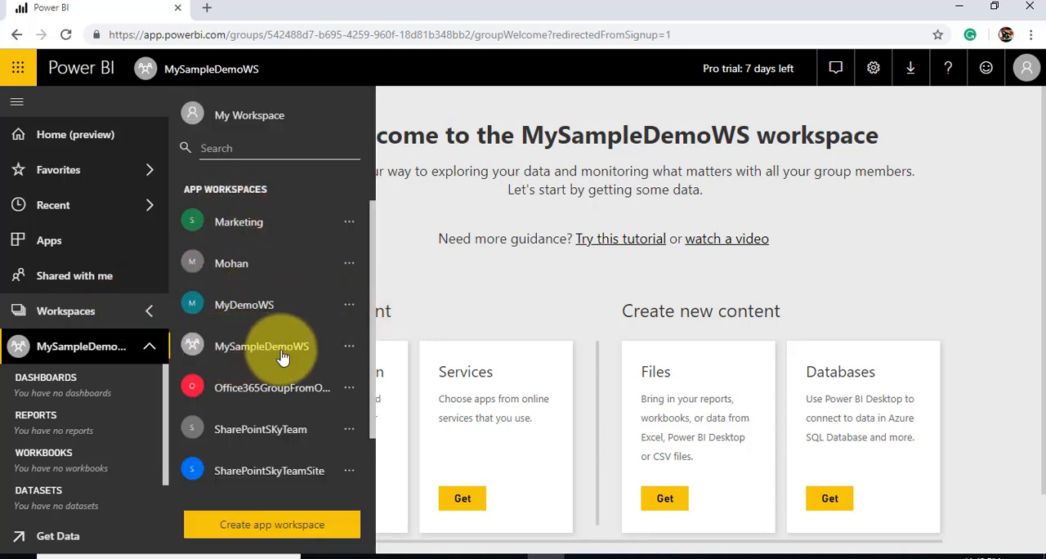
{"action": "left_click", "coordinate": [348, 348]}
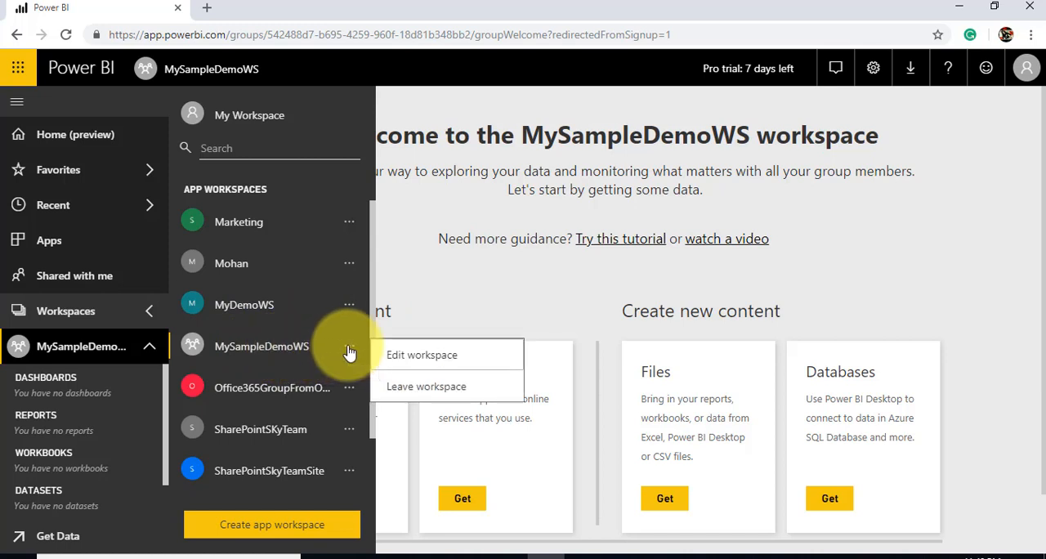
{"action": "left_click", "coordinate": [347, 352]}
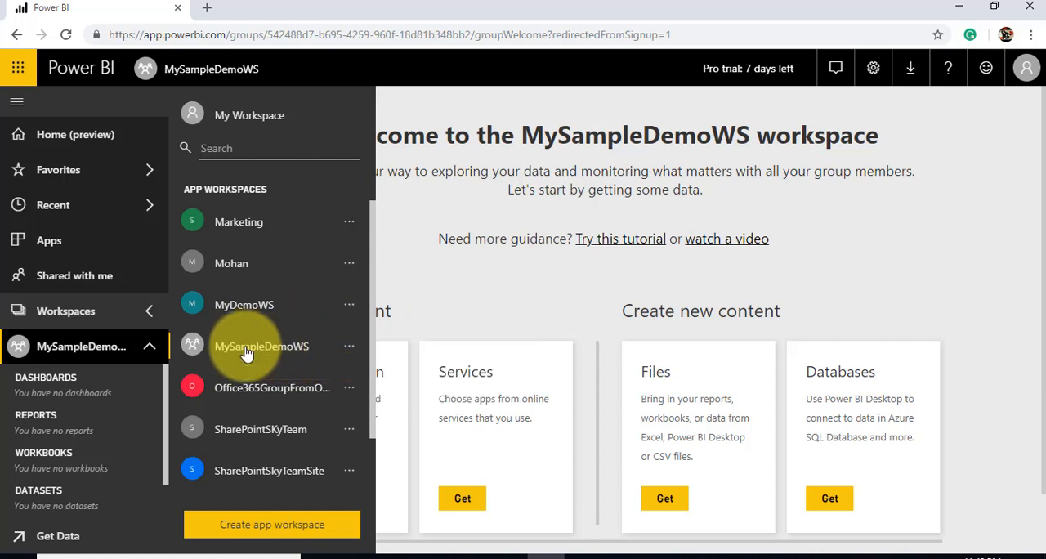
{"action": "left_click", "coordinate": [357, 350]}
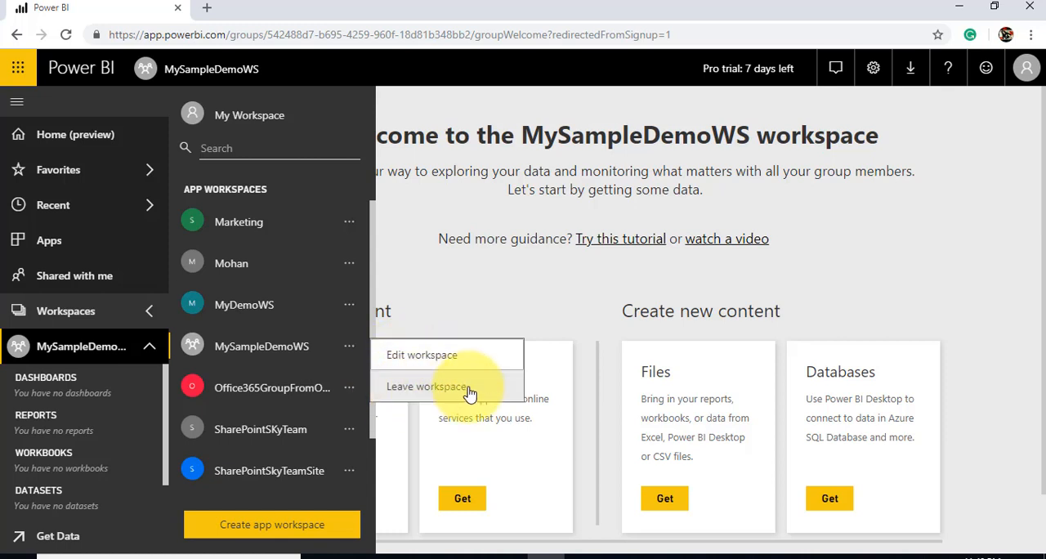
{"action": "left_click", "coordinate": [430, 357]}
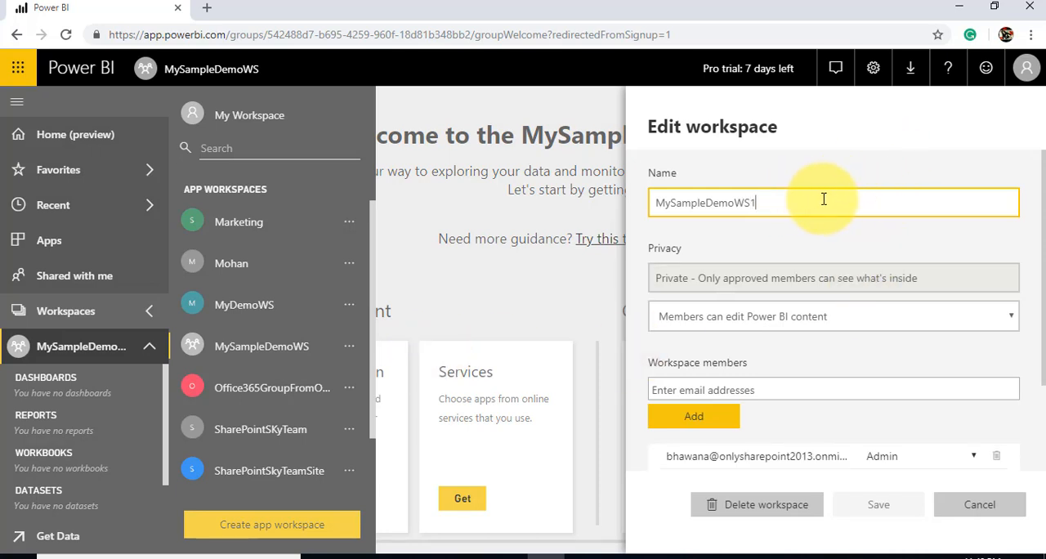
Review the workspace's members, rename the workspace as MySampleDemoWS1 and save the change
{"action": "scroll", "coordinate": [760, 384], "scroll_direction": "down", "scroll_amount": 2}
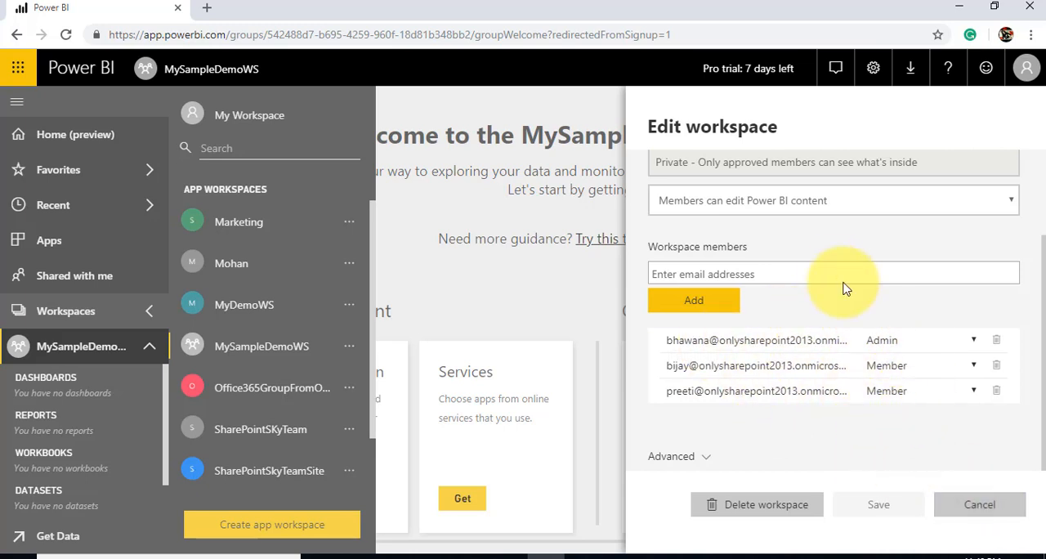
{"action": "scroll", "coordinate": [841, 285], "scroll_direction": "up", "scroll_amount": 2}
{"action": "left_click", "coordinate": [773, 204]}
{"action": "type", "text": "1"}
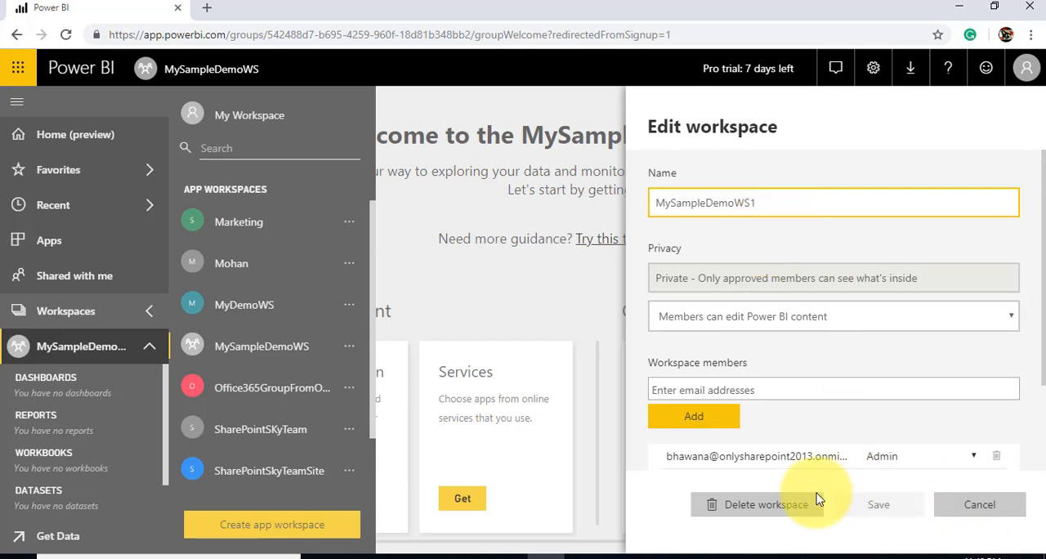
{"action": "left_click", "coordinate": [878, 511]}
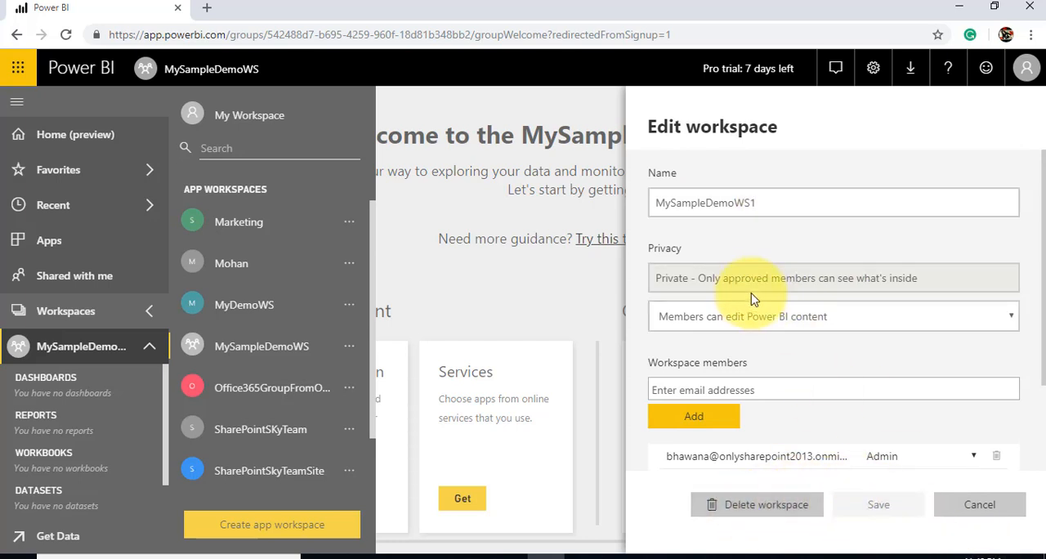
{"action": "scroll", "coordinate": [834, 359], "scroll_direction": "down", "scroll_amount": 2}
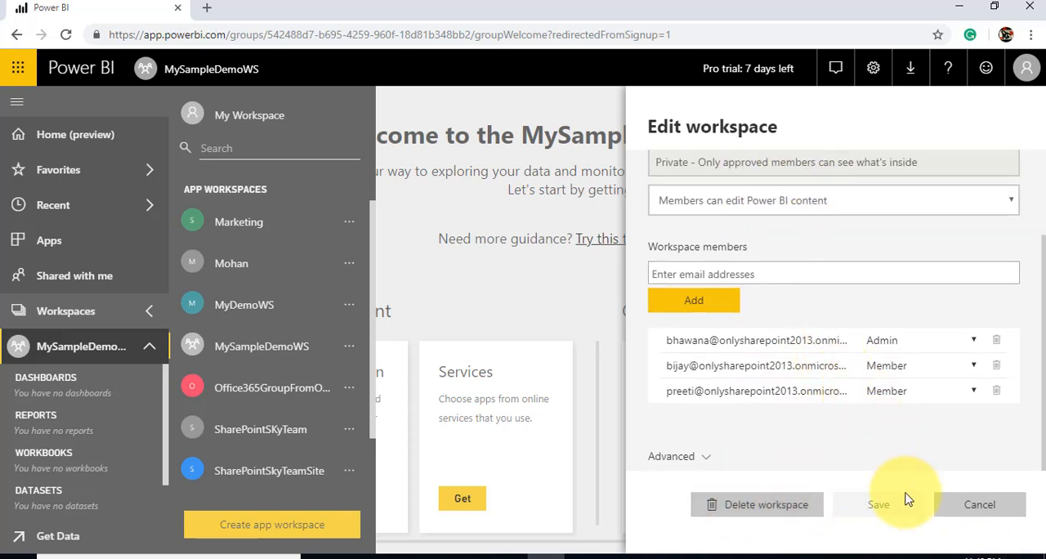
{"action": "scroll", "coordinate": [764, 409], "scroll_direction": "up", "scroll_amount": 2}
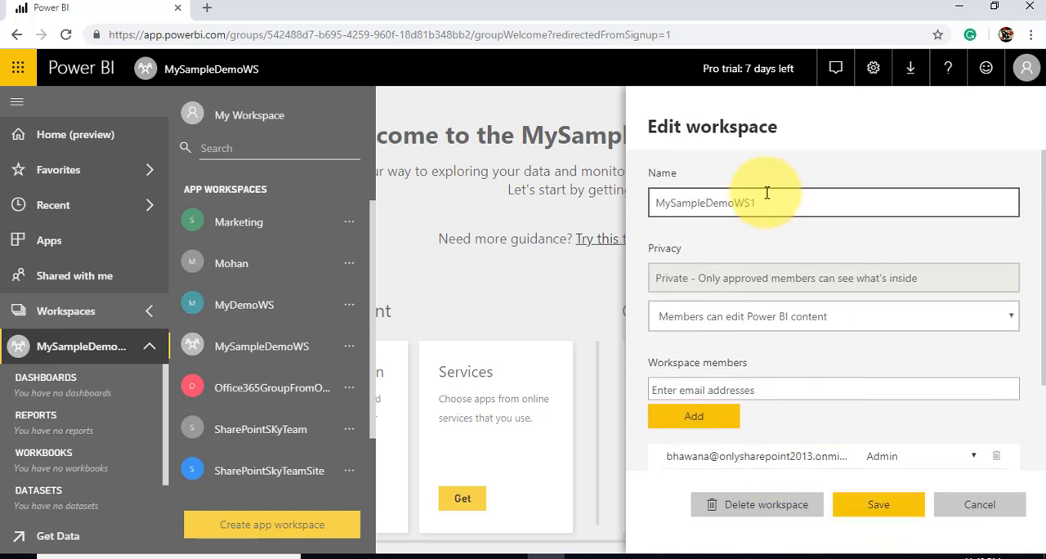
{"action": "left_click", "coordinate": [875, 510]}
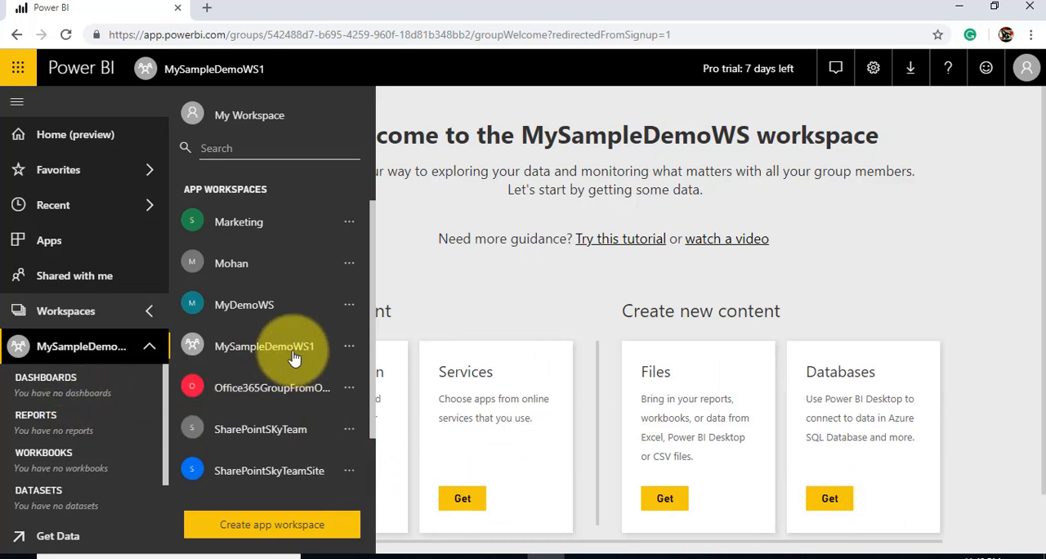
{"action": "left_click", "coordinate": [349, 347]}
{"action": "left_click", "coordinate": [463, 386]}
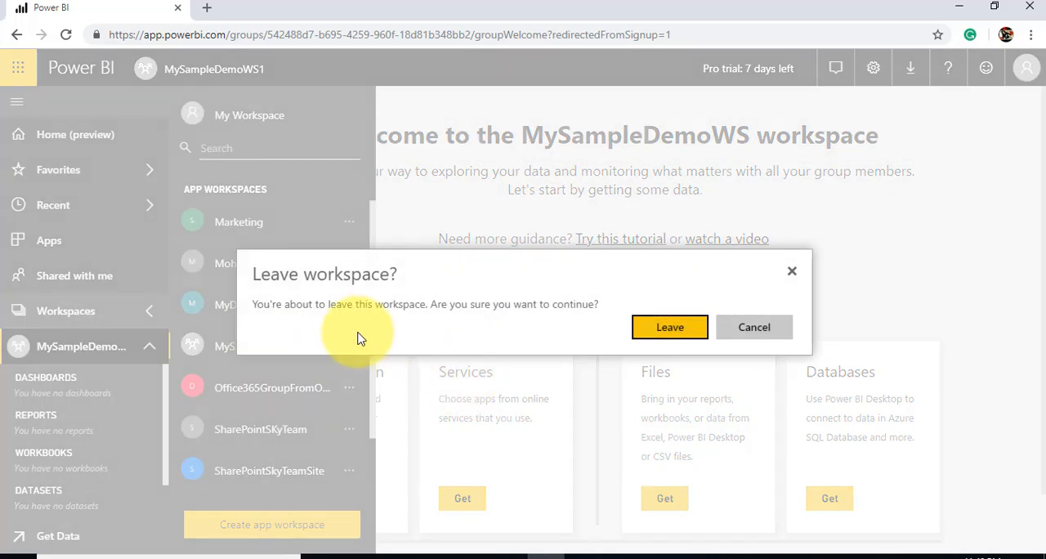
{"action": "left_click", "coordinate": [752, 327]}
{"action": "left_click", "coordinate": [452, 304]}
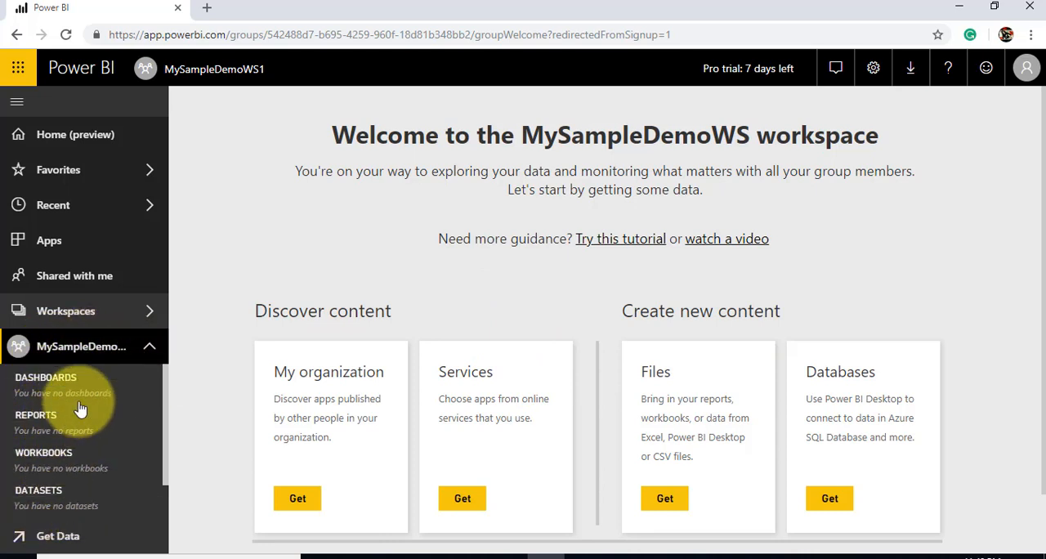
Refresh the renamed workspace's welcome page, visit the home page and return to the MySampleDemoWS1 workspace
{"action": "left_click", "coordinate": [60, 350]}
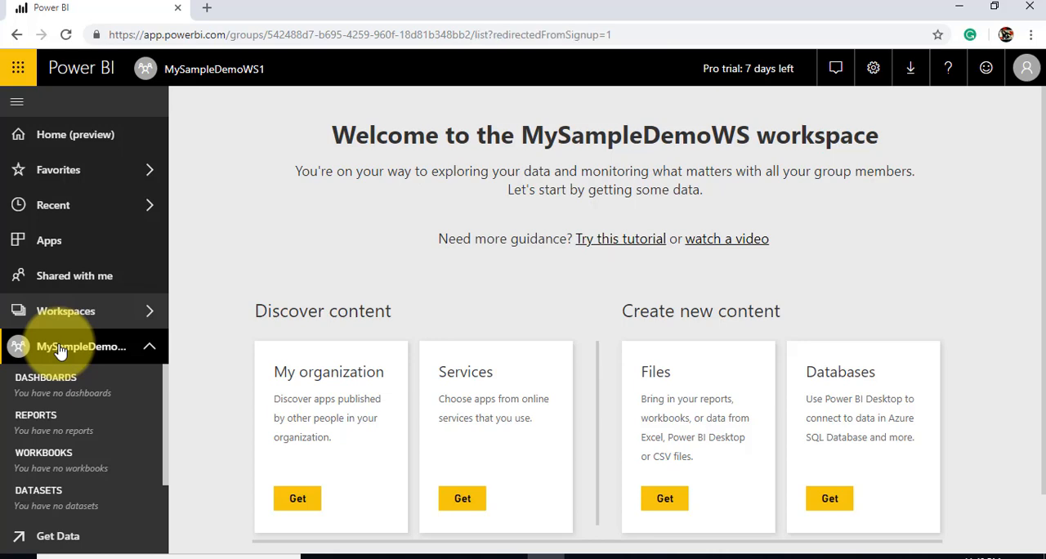
{"action": "left_click", "coordinate": [90, 137]}
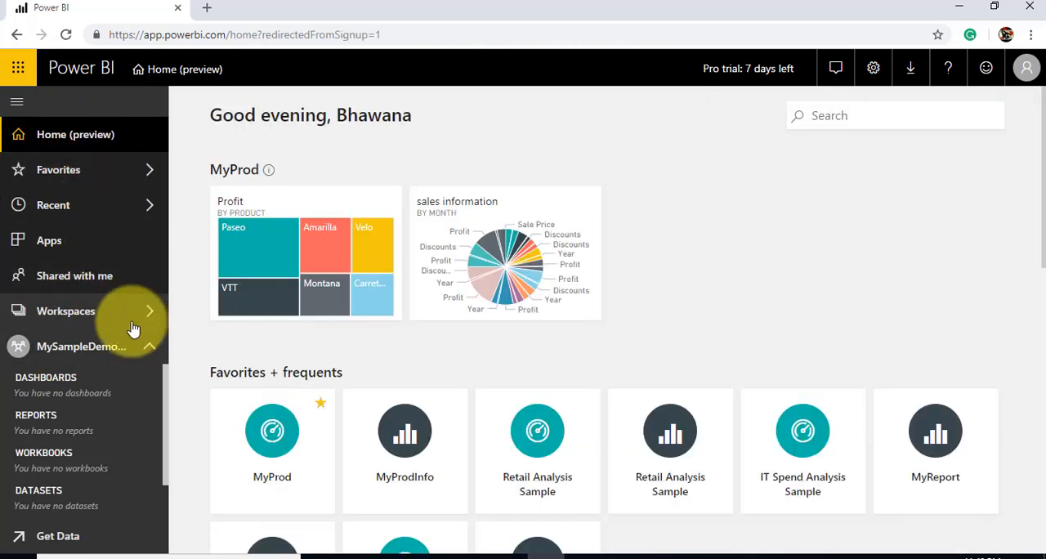
{"action": "left_click", "coordinate": [68, 350]}
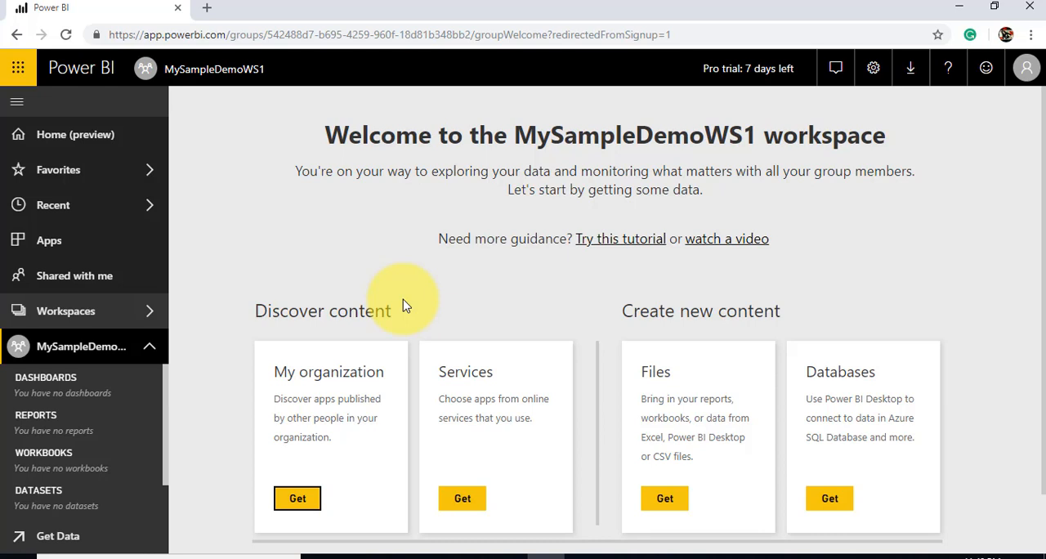
Look over the content options on the workspace's welcome page and collapse the workspace's content list in the navigation
{"action": "scroll", "coordinate": [402, 308], "scroll_direction": "down", "scroll_amount": 1}
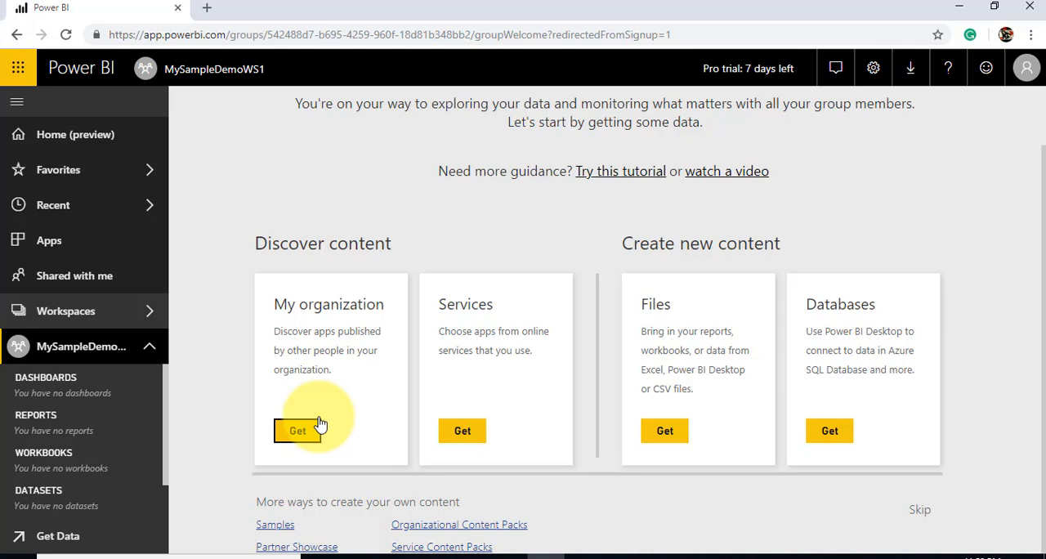
{"action": "left_click", "coordinate": [151, 353]}
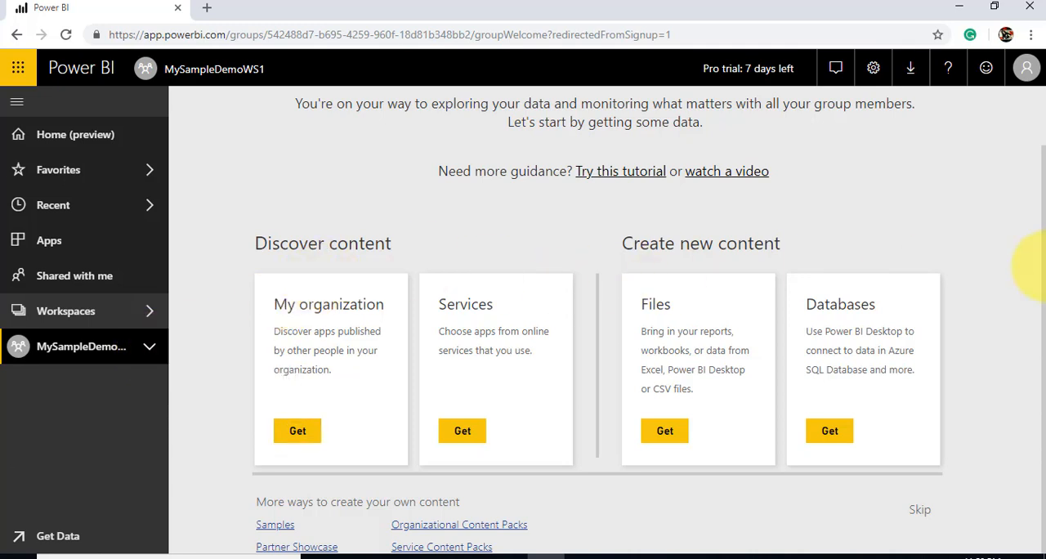
{"action": "scroll", "coordinate": [1034, 270], "scroll_direction": "up", "scroll_amount": 1}
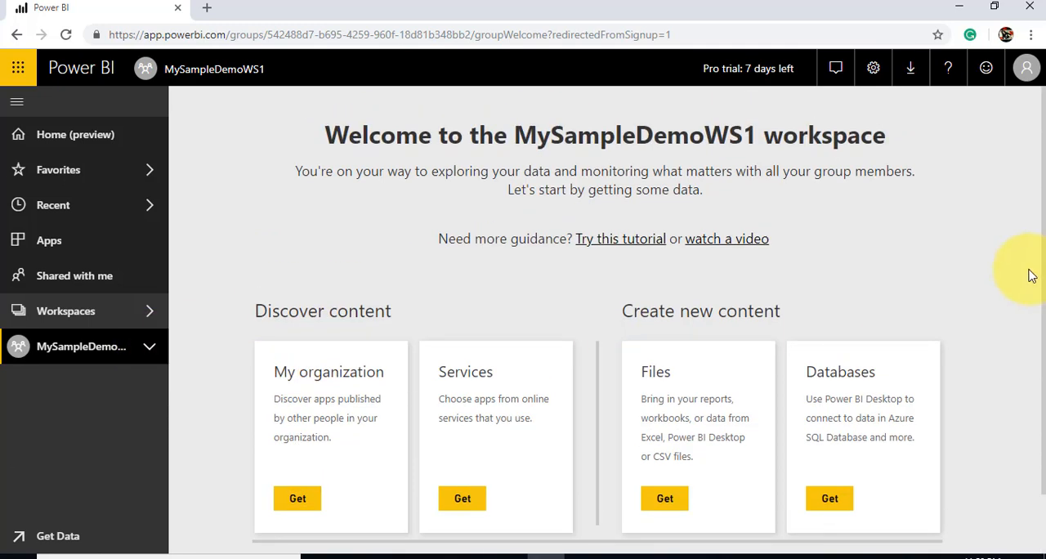